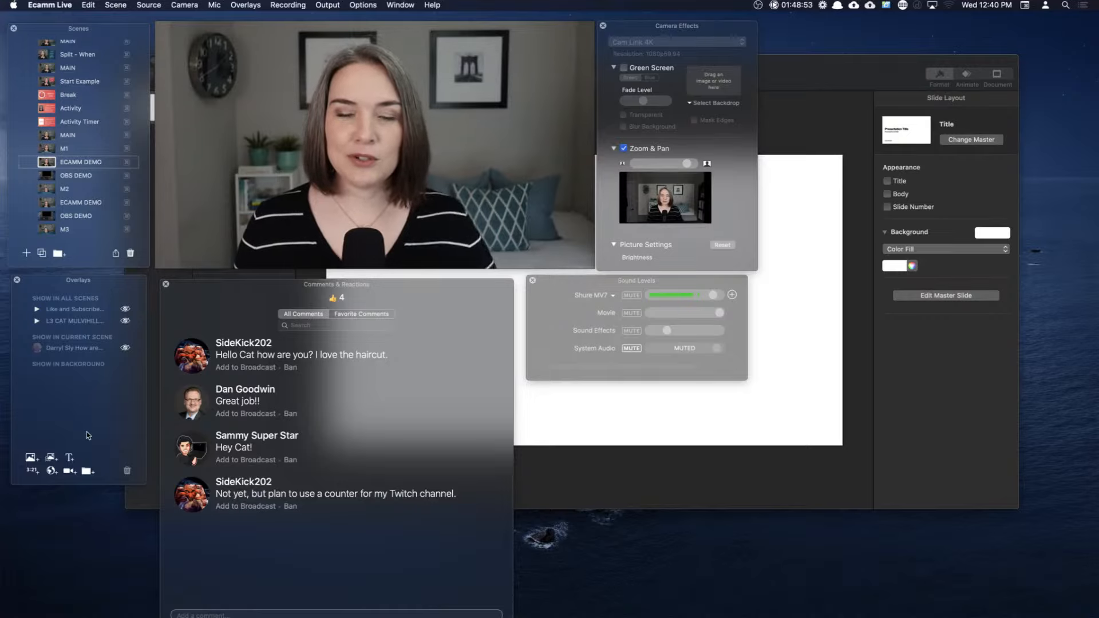
Step: Start a new countdown timer overlay with a 5-minute duration
{"action": "left_click", "coordinate": [32, 471]}
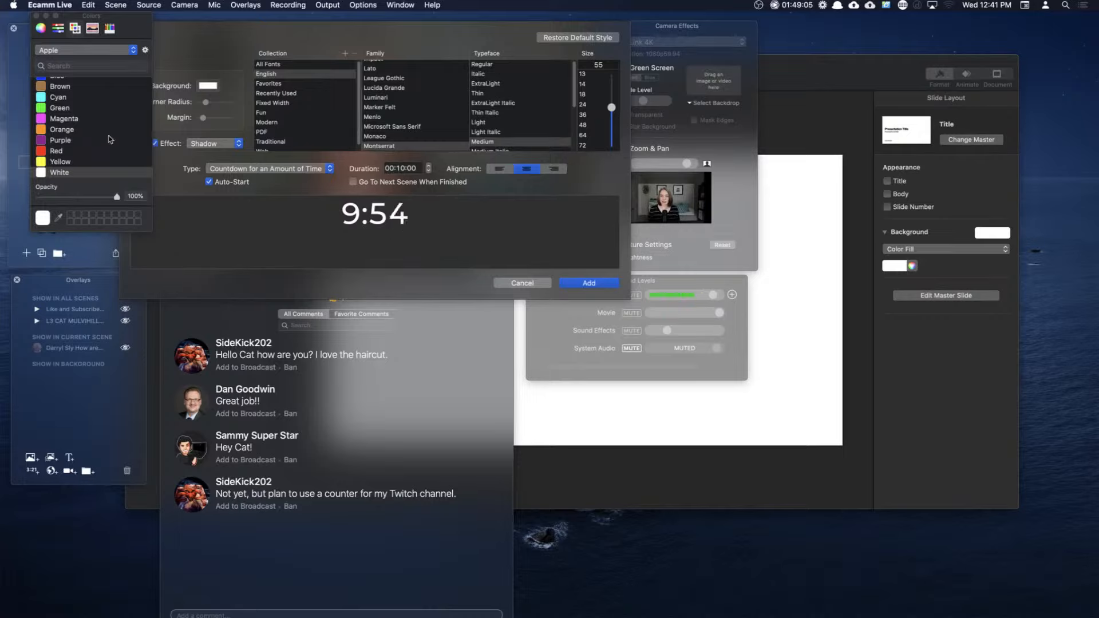
{"action": "left_click", "coordinate": [400, 168]}
{"action": "type", "text": "5"}
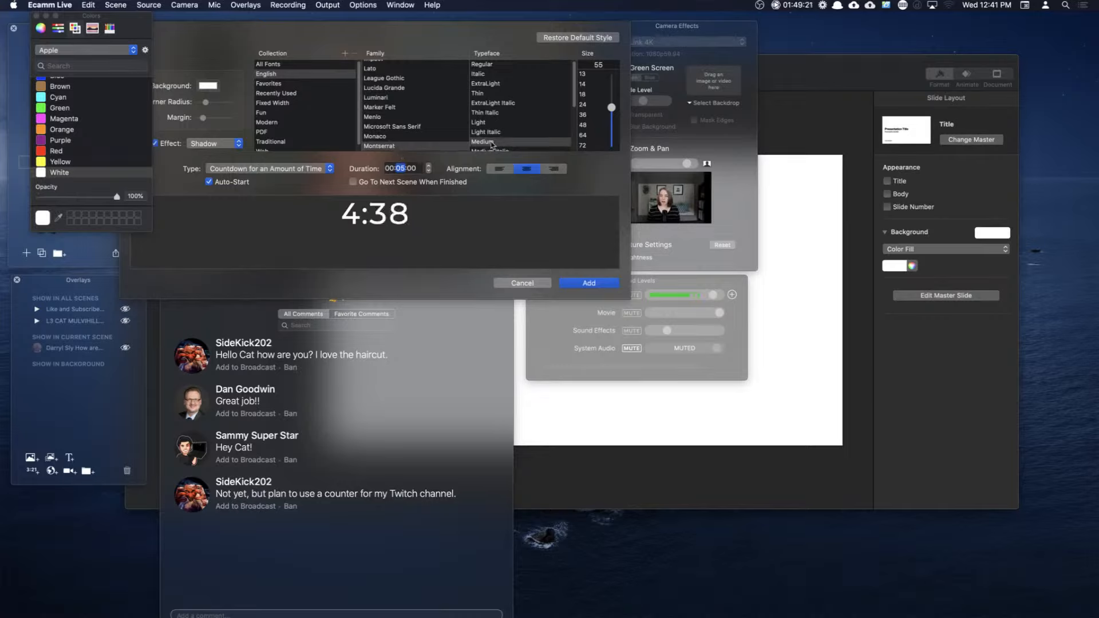
Step: Style the countdown in Montserrat Medium at size 71 with a white background box
{"action": "left_click", "coordinate": [488, 123]}
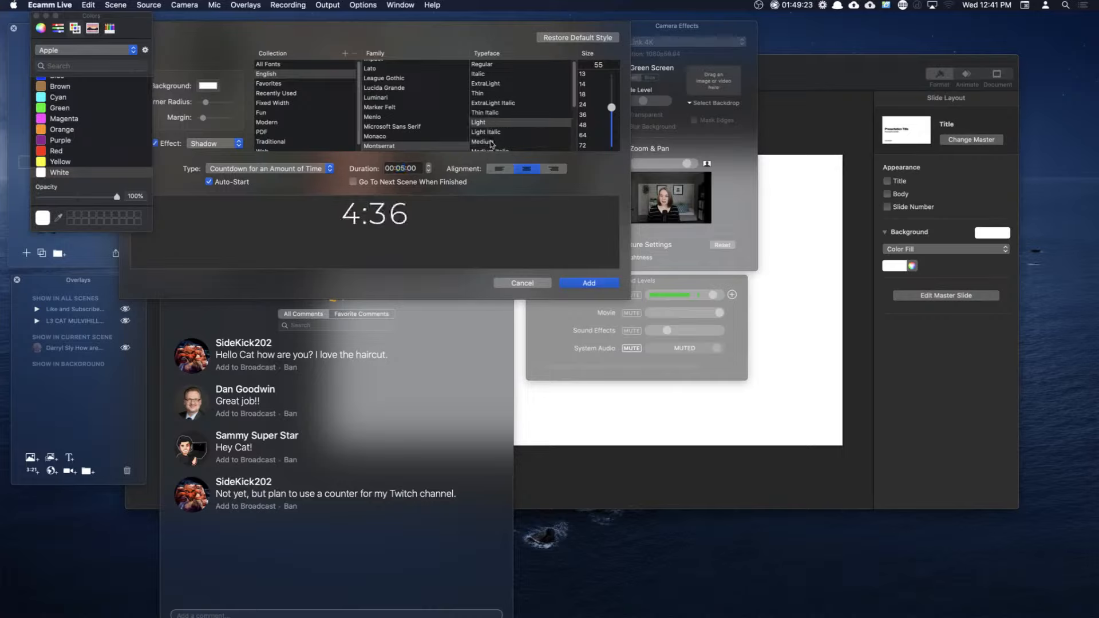
{"action": "left_click", "coordinate": [491, 143]}
{"action": "scroll", "coordinate": [504, 136], "scroll_direction": "down", "scroll_amount": 3}
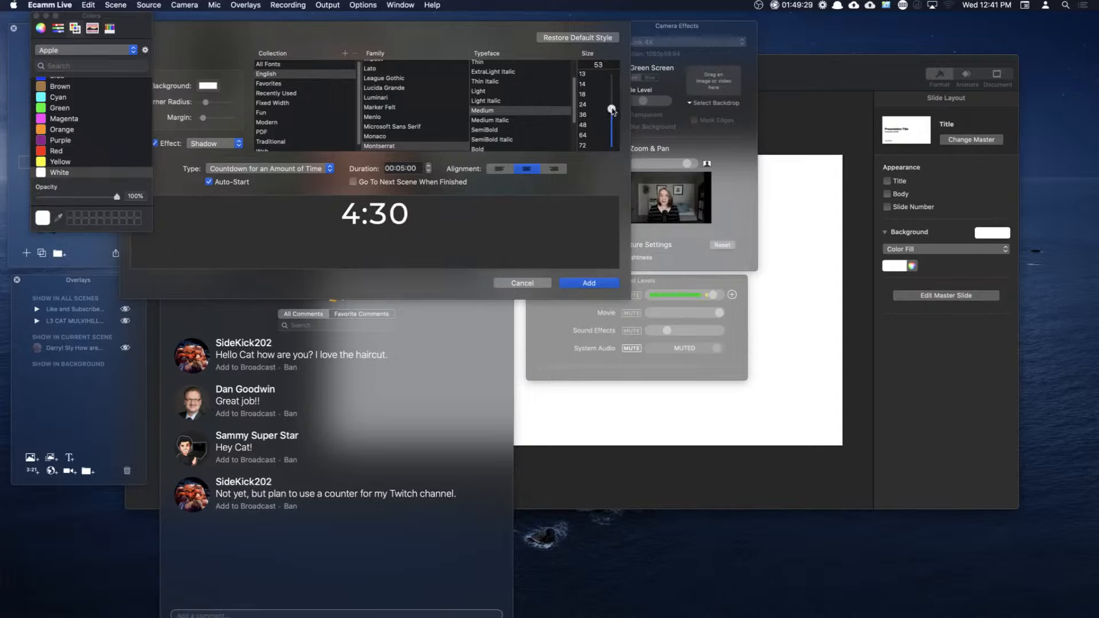
{"action": "left_click_drag", "start_coordinate": [612, 109], "coordinate": [614, 100]}
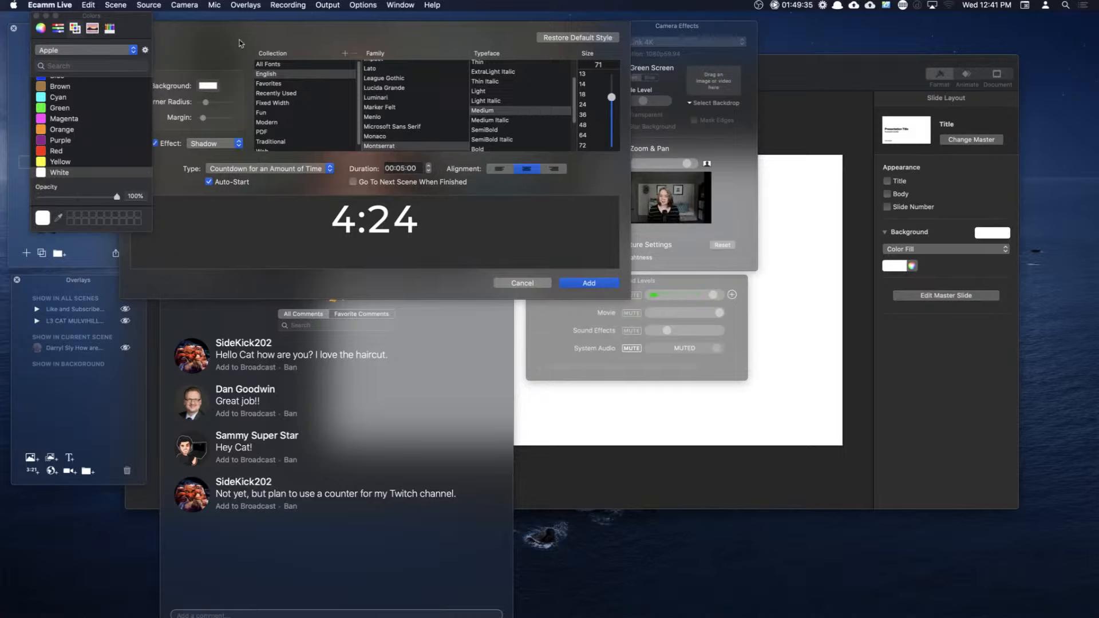
{"action": "left_click_drag", "start_coordinate": [122, 19], "coordinate": [92, 37]}
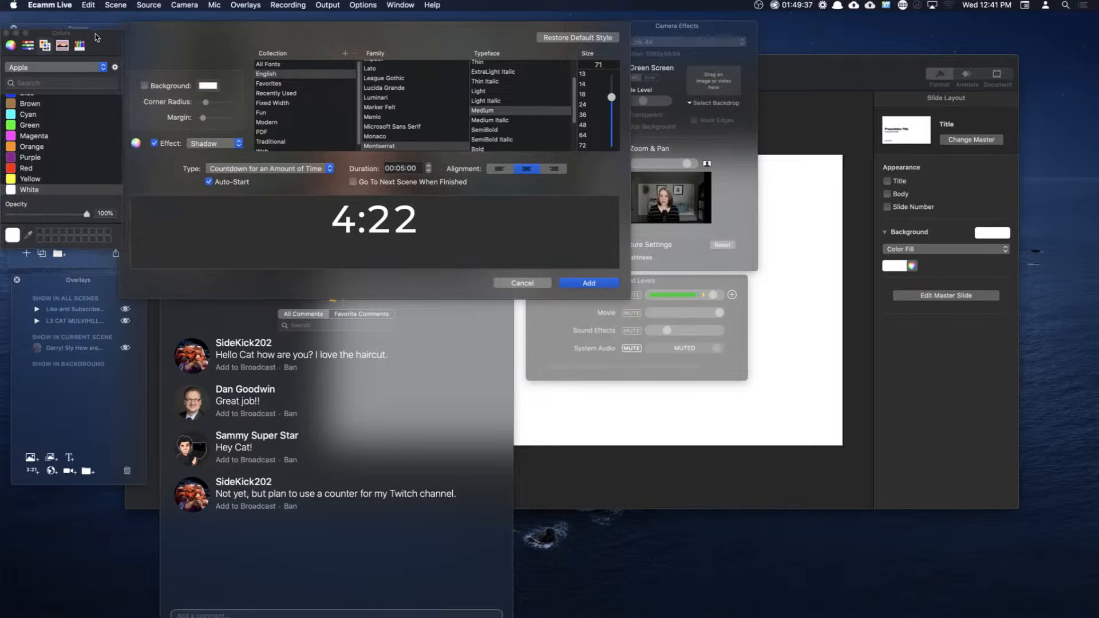
{"action": "left_click", "coordinate": [144, 86]}
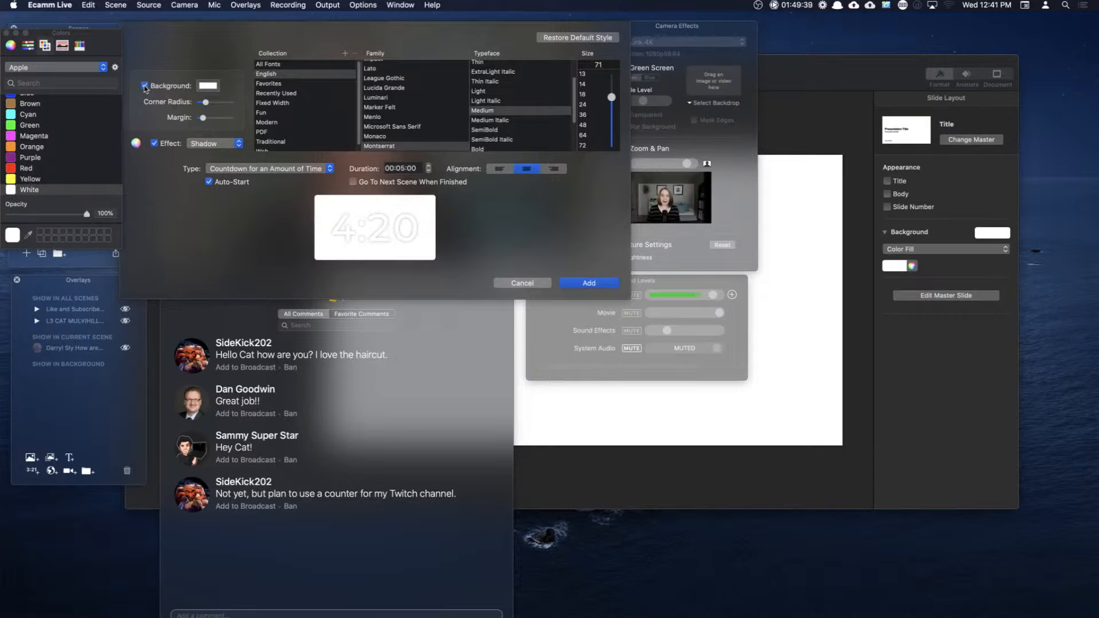
Step: Remove the background box, keep Countdown for an Amount of Time, enable Go To Next Scene, and add the 5:00 timer
{"action": "left_click", "coordinate": [144, 86]}
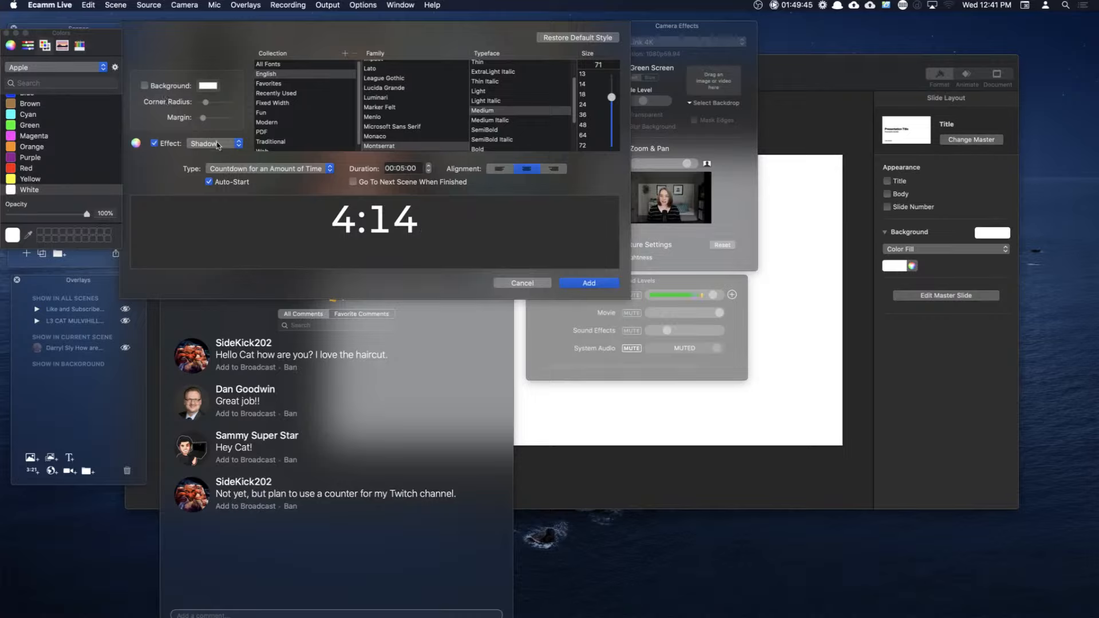
{"action": "left_click", "coordinate": [274, 170]}
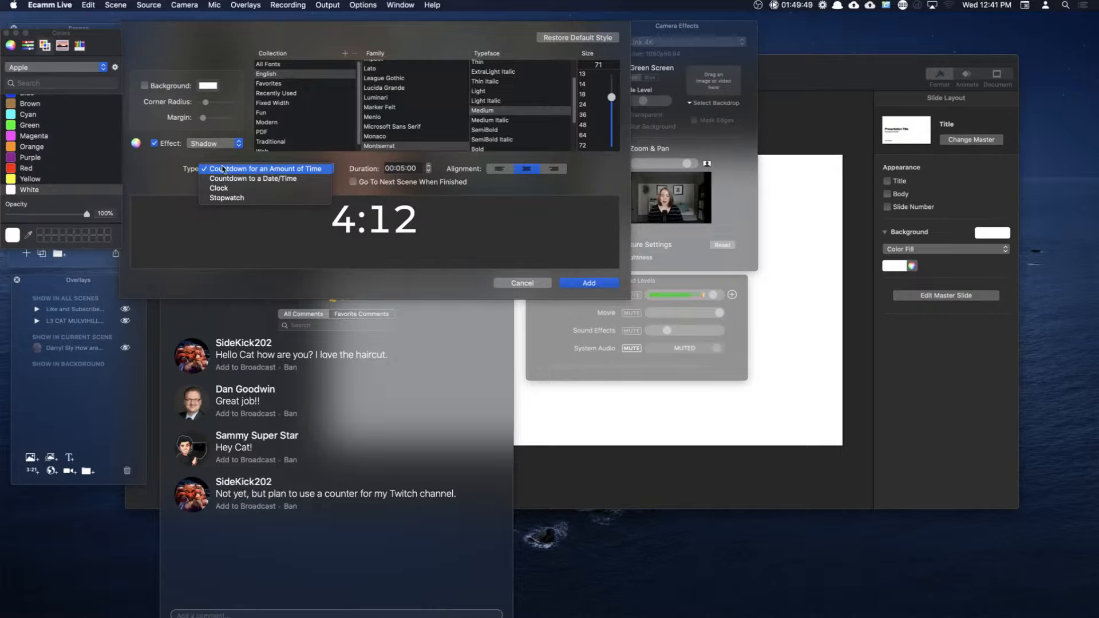
{"action": "left_click", "coordinate": [315, 170]}
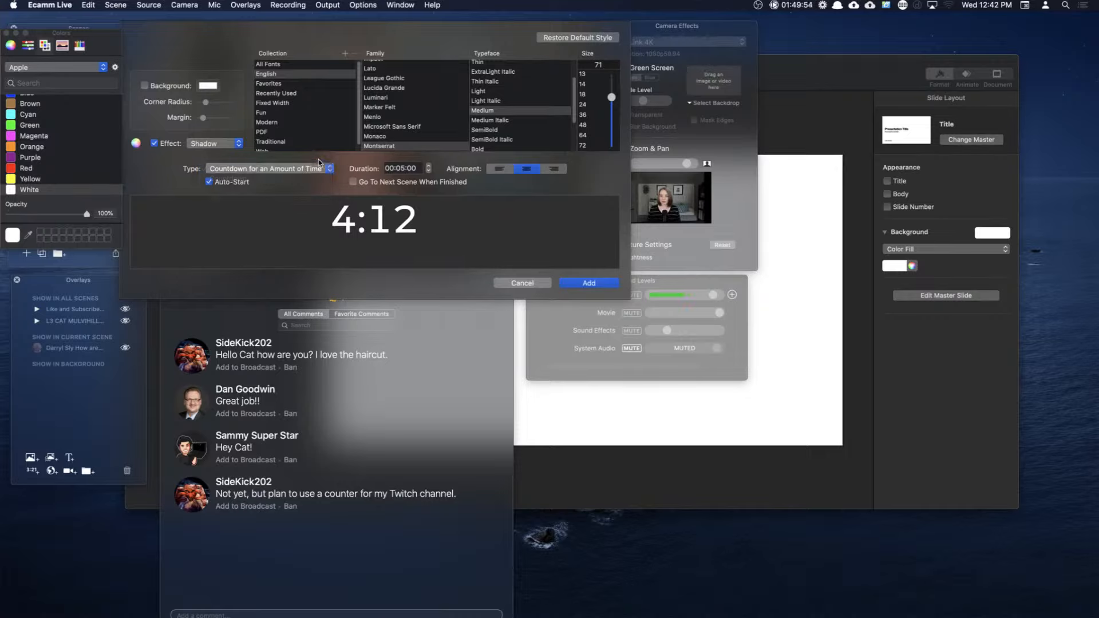
{"action": "left_click", "coordinate": [353, 183]}
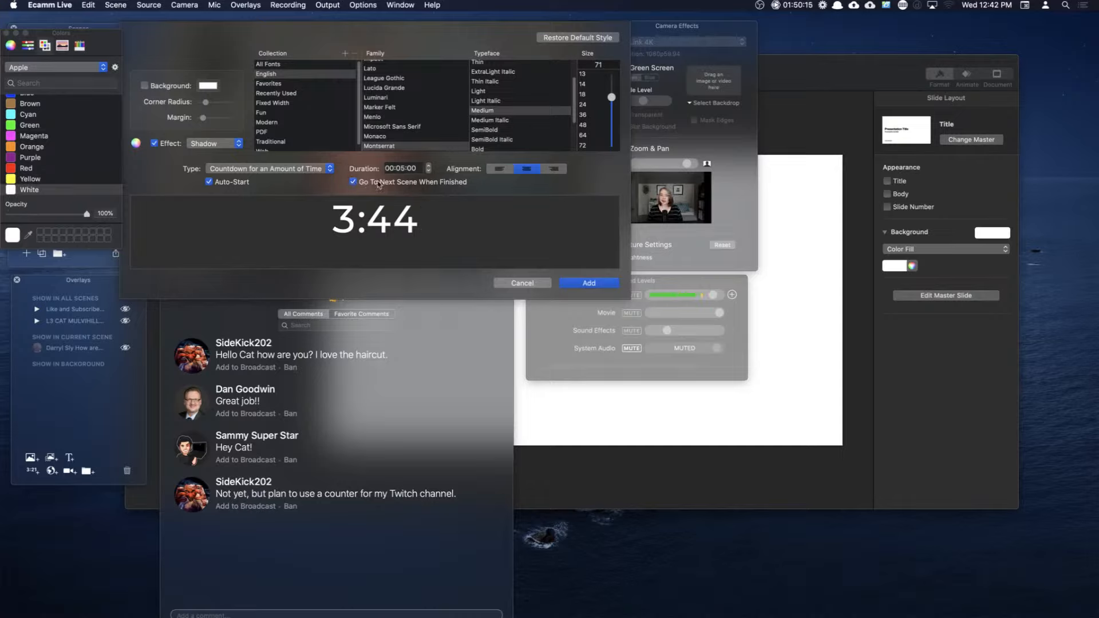
{"action": "left_click", "coordinate": [588, 282]}
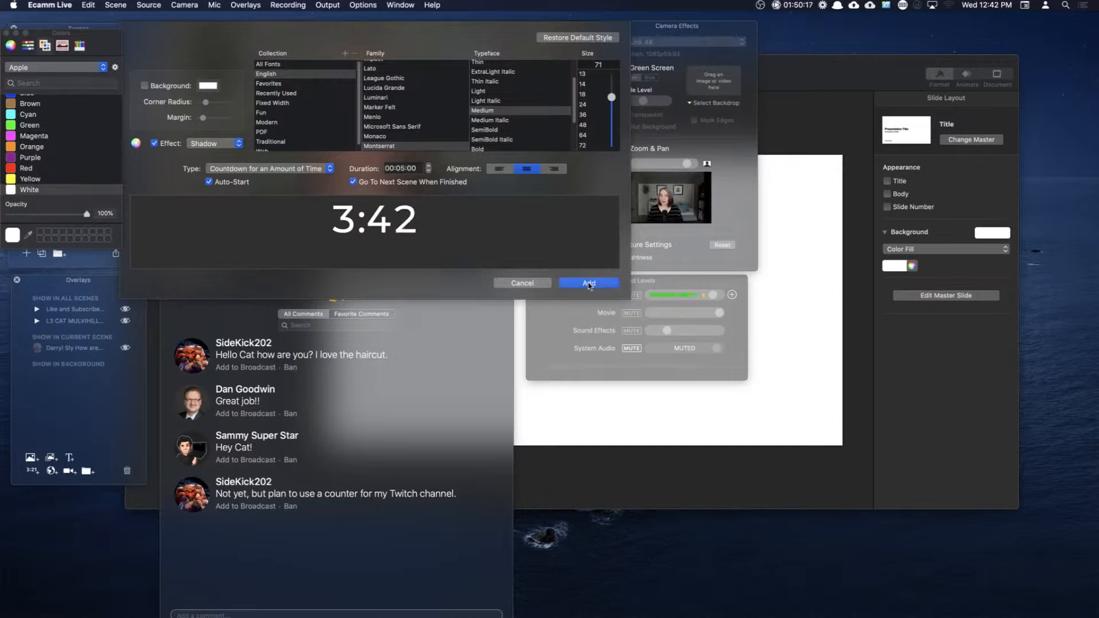
{"action": "mouse_move", "coordinate": [386, 190]}
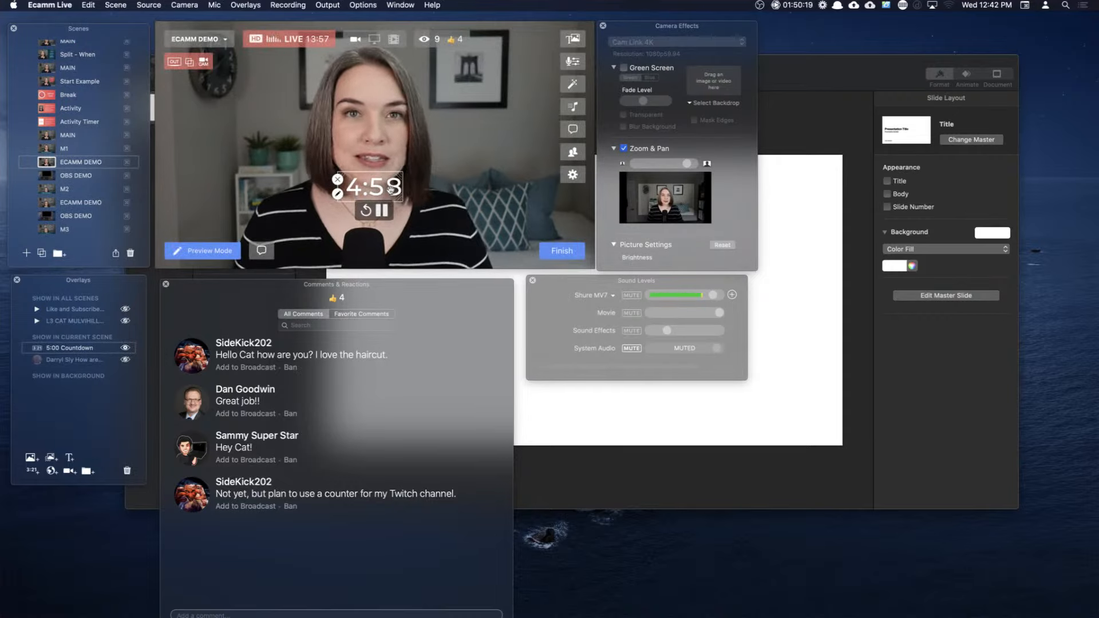
Step: Drag the running countdown to the upper right corner of the camera view
{"action": "left_click_drag", "start_coordinate": [397, 186], "coordinate": [517, 90]}
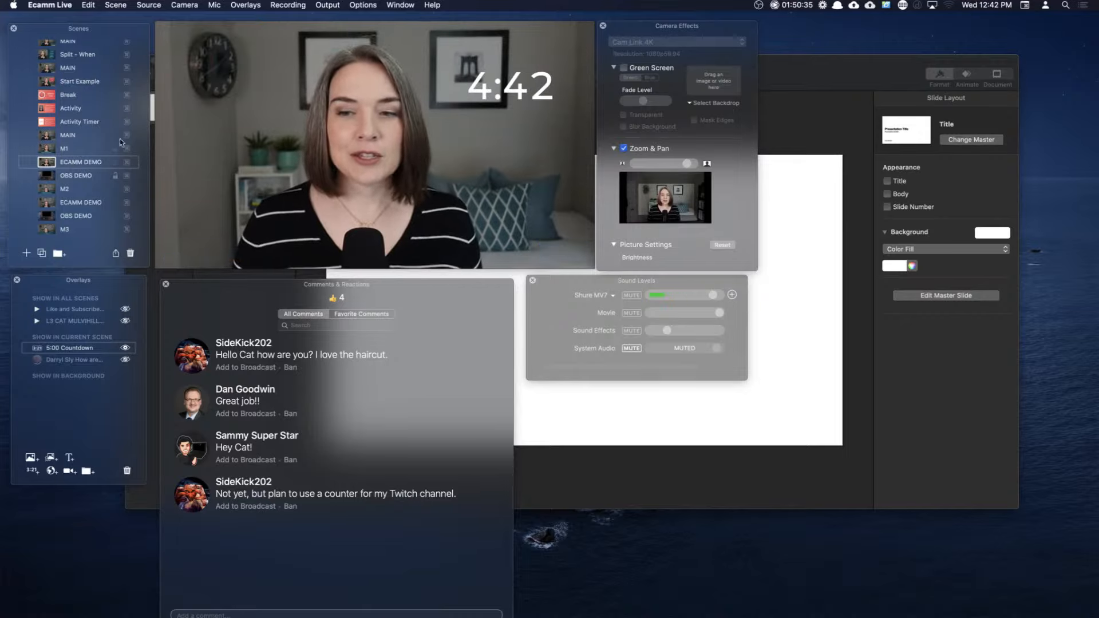
{"action": "left_click", "coordinate": [366, 6]}
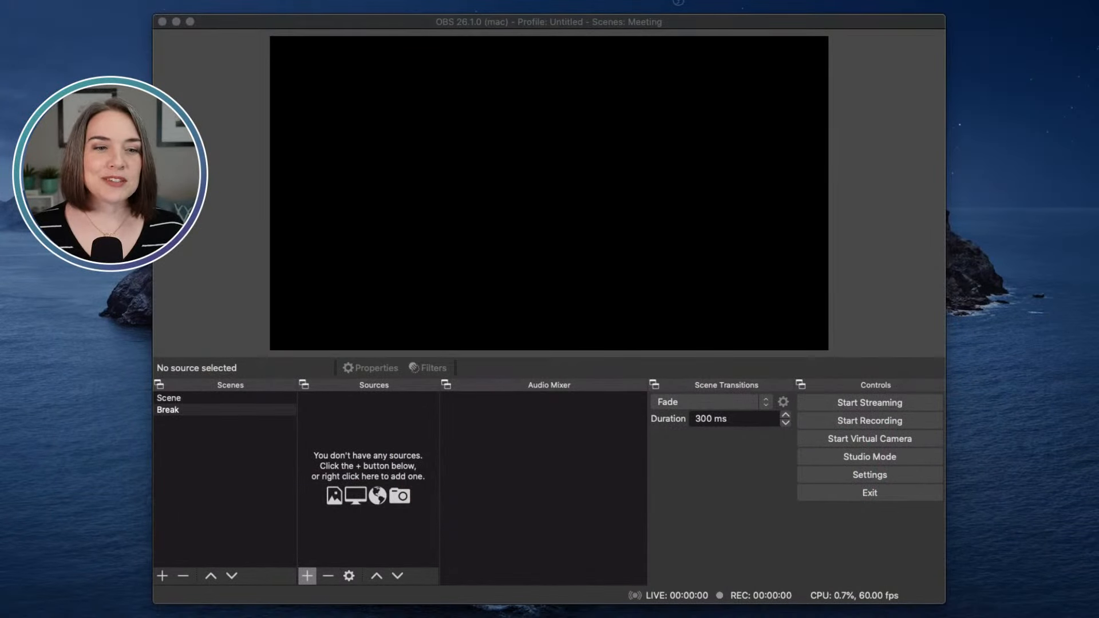
{"action": "left_click", "coordinate": [876, 42]}
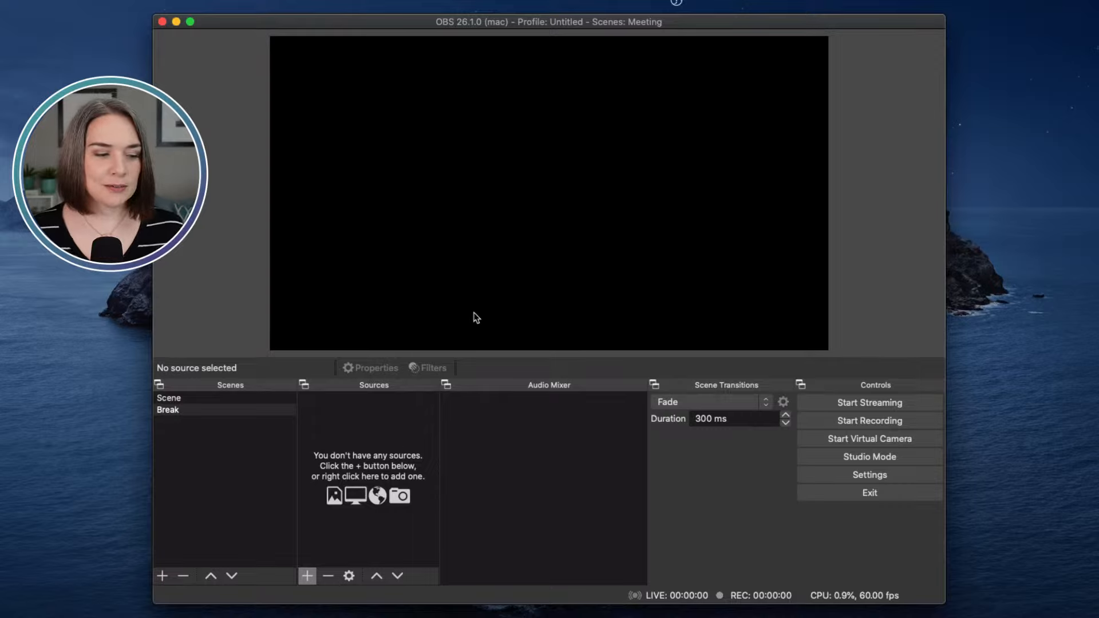
{"action": "left_click", "coordinate": [307, 577]}
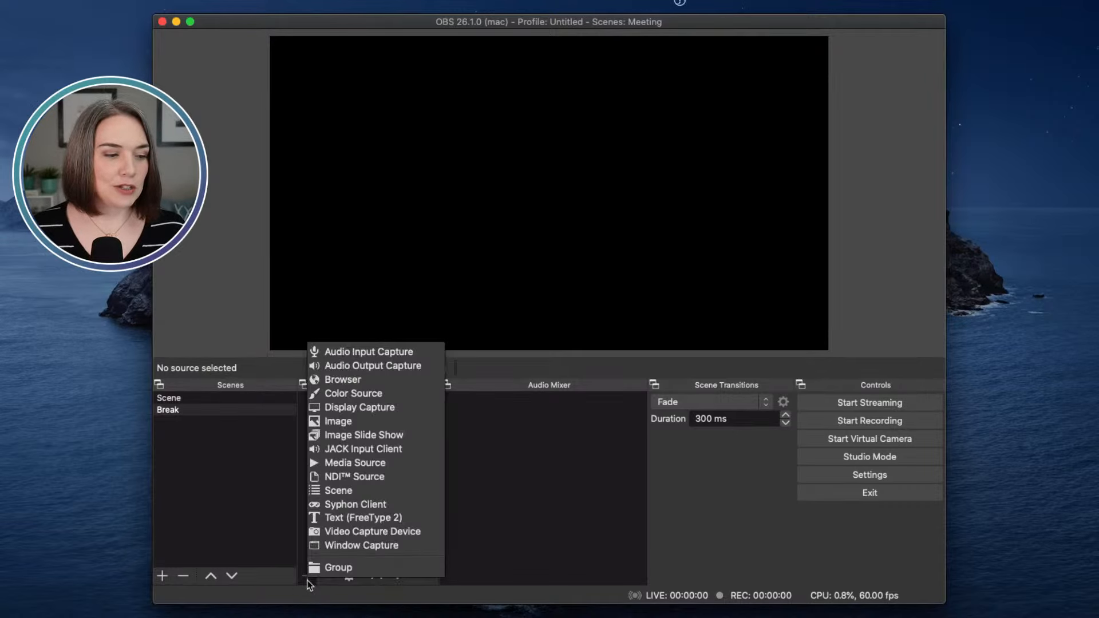
{"action": "left_click", "coordinate": [322, 518]}
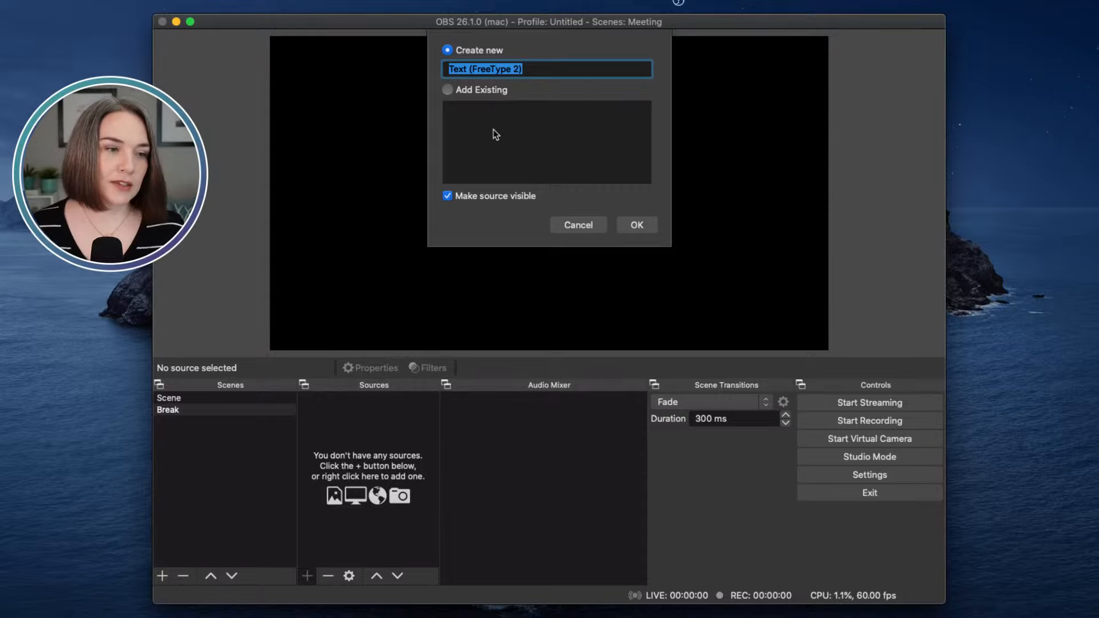
{"action": "type", "text": "Timer Placeholder"}
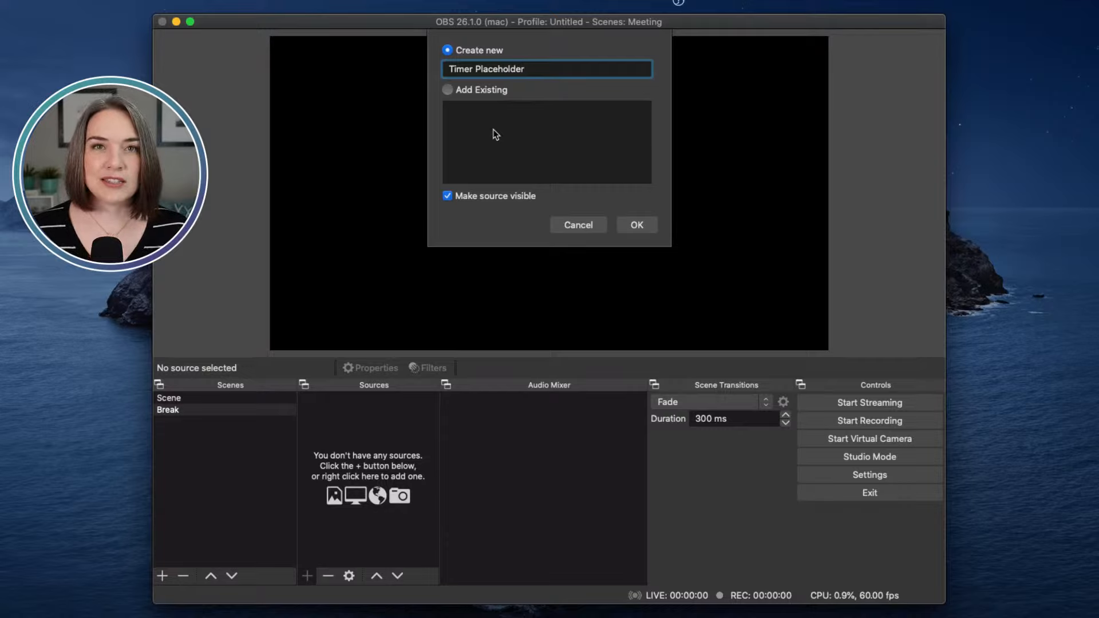
{"action": "left_click", "coordinate": [636, 224]}
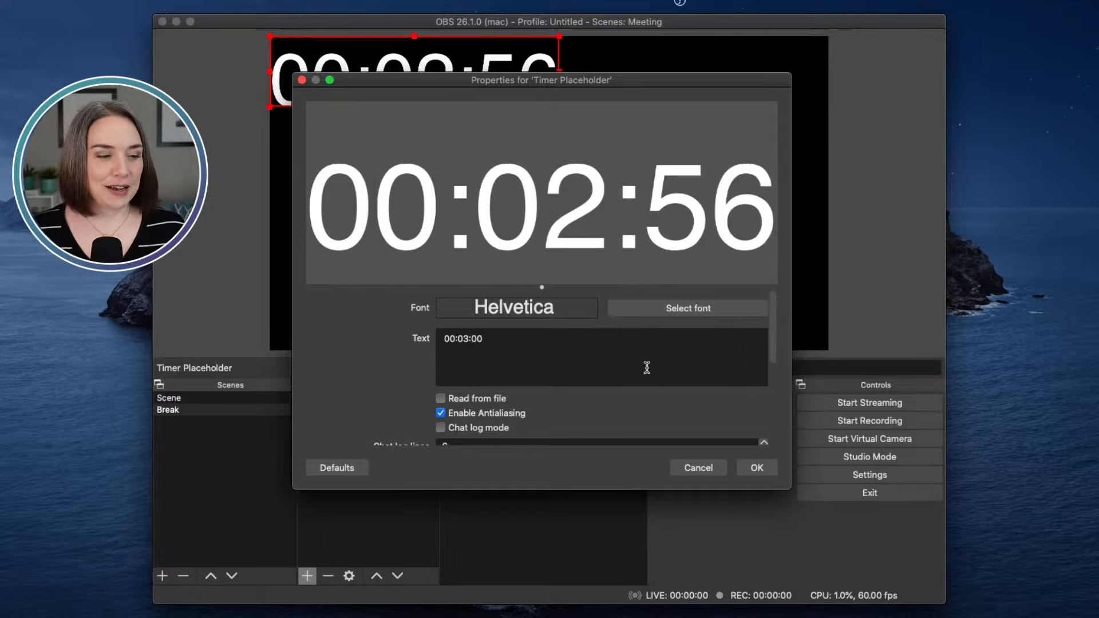
{"action": "left_click", "coordinate": [700, 468]}
{"action": "left_click", "coordinate": [373, 400]}
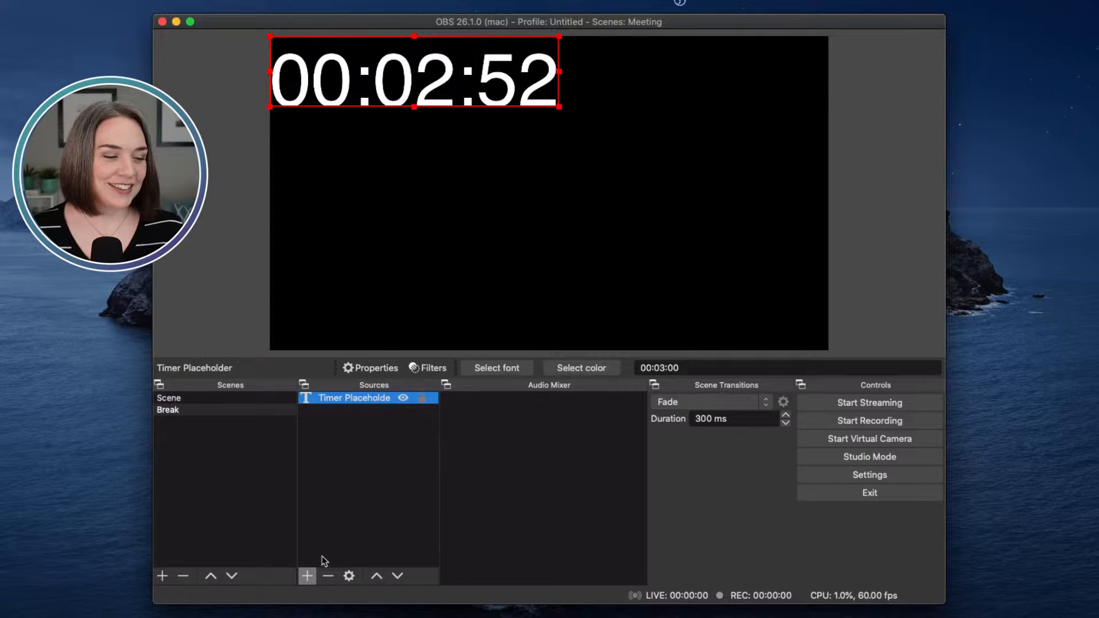
{"action": "left_click", "coordinate": [327, 576]}
{"action": "left_click", "coordinate": [644, 309]}
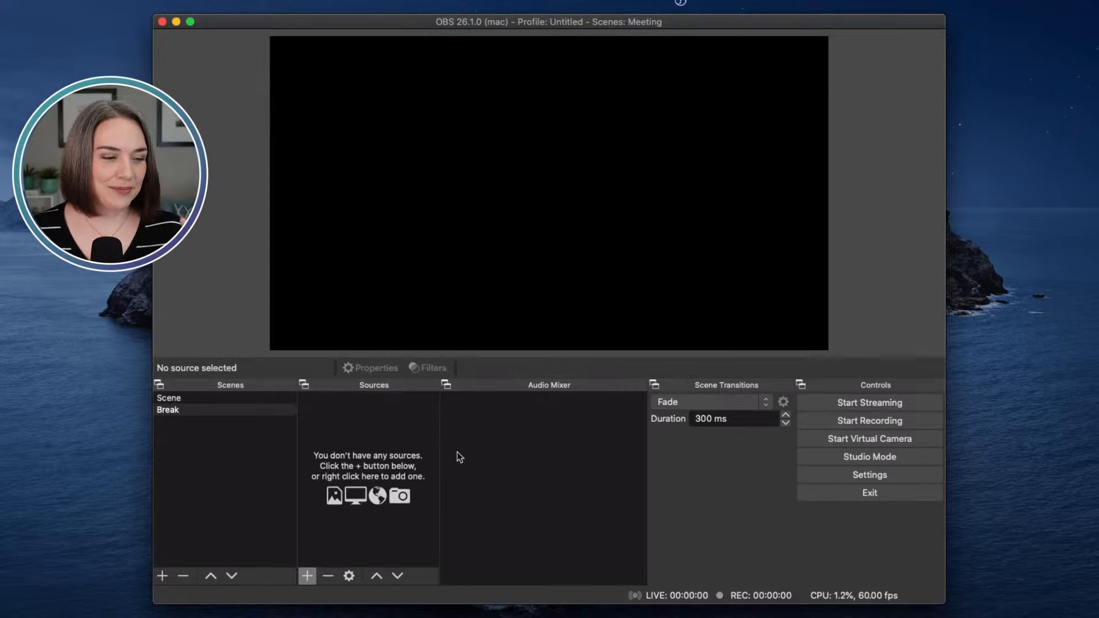
Step: Create a Text (FreeType 2) source named TP1
{"action": "left_click", "coordinate": [307, 576]}
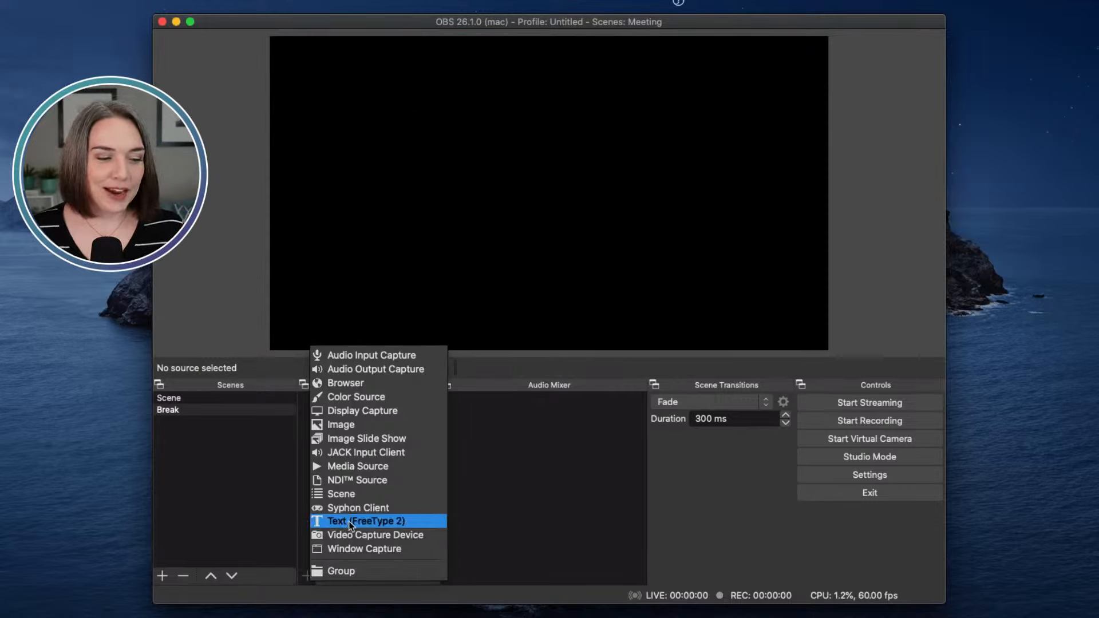
{"action": "left_click", "coordinate": [365, 521]}
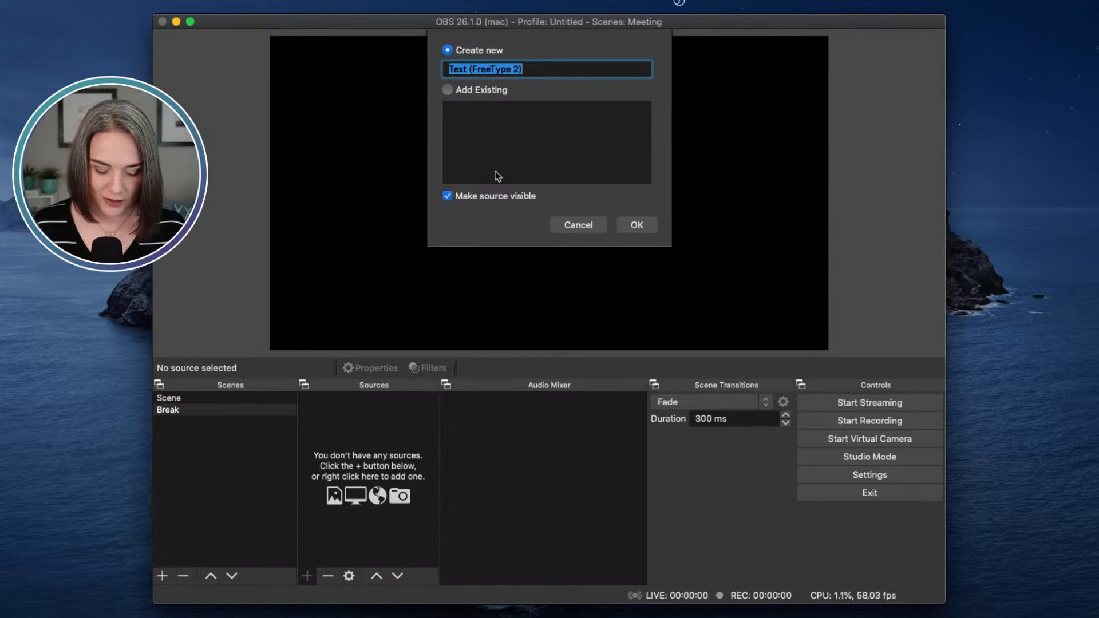
{"action": "type", "text": "T"}
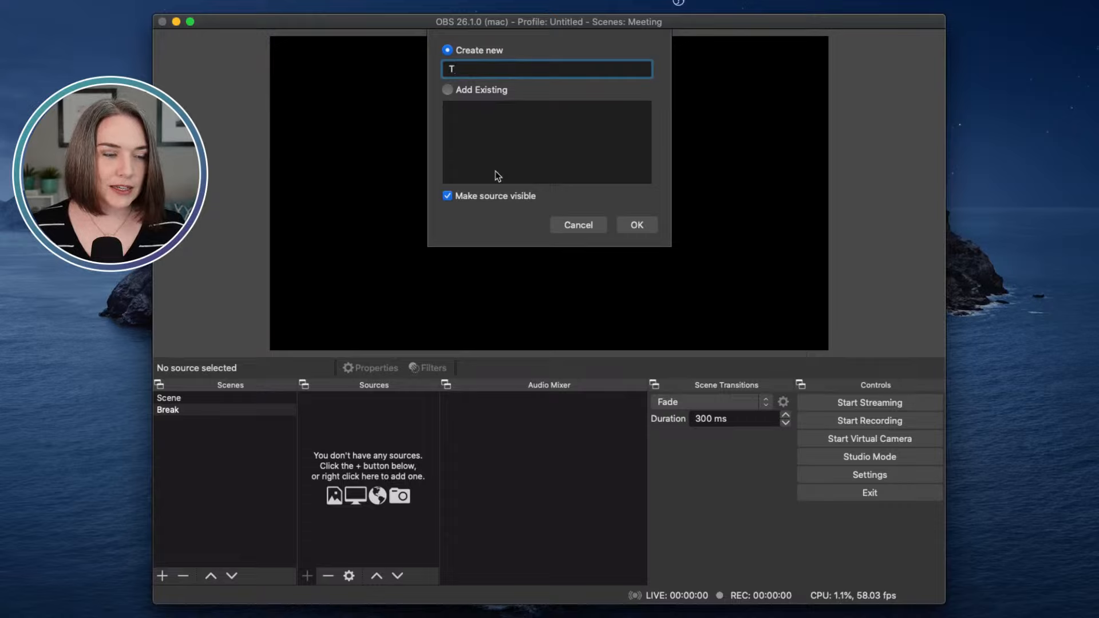
{"action": "type", "text": "P1"}
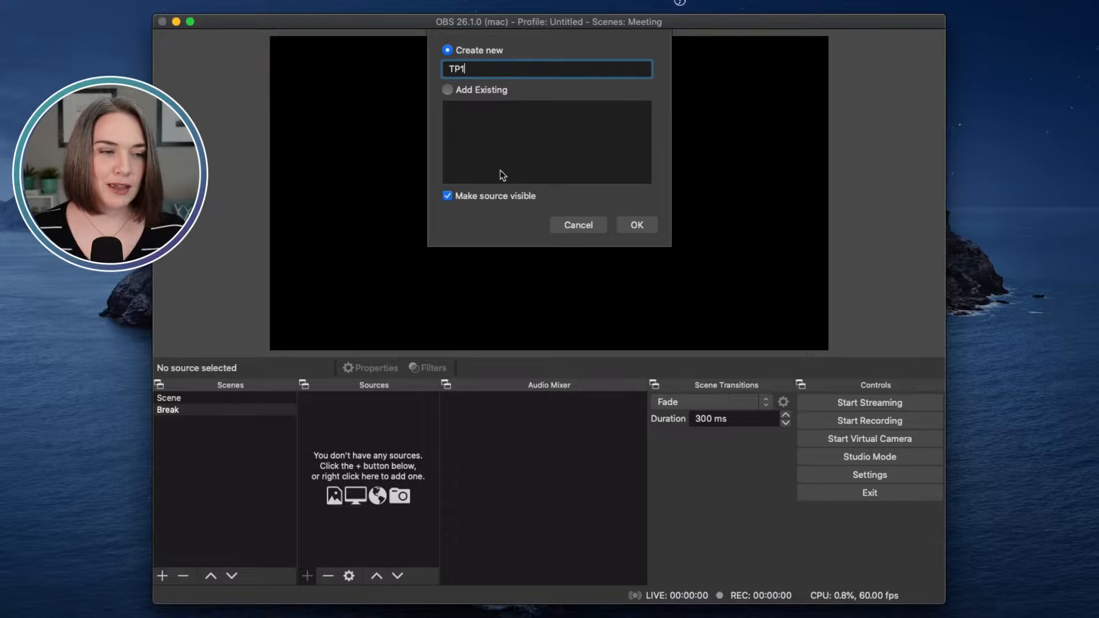
{"action": "left_click", "coordinate": [636, 224]}
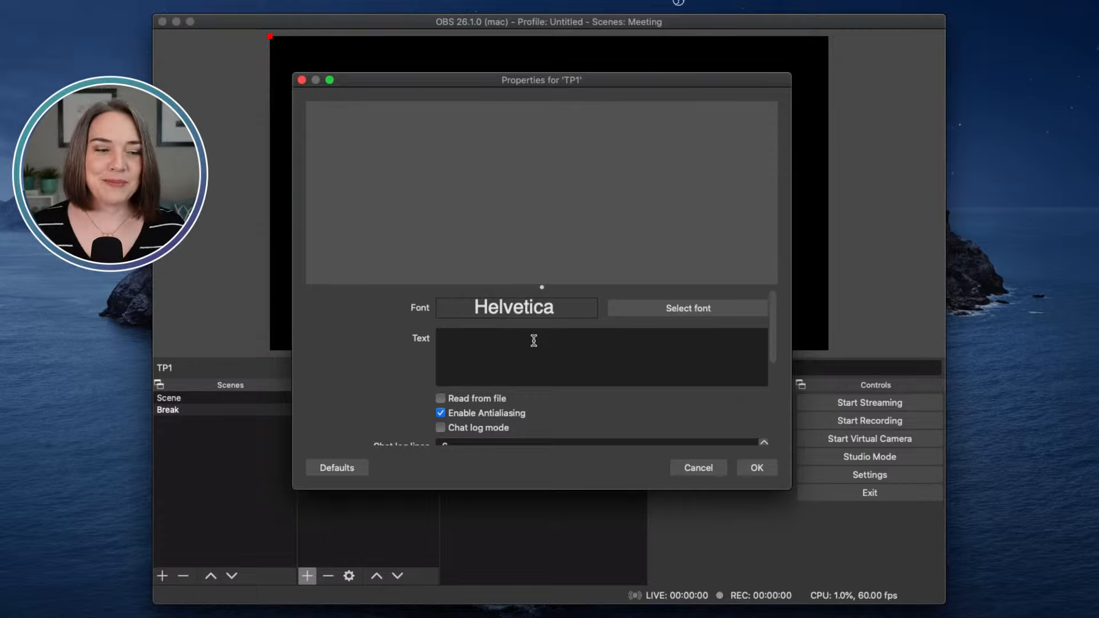
Step: Set TP1's text to 'Timer' in Helvetica Light at size 150
{"action": "left_click", "coordinate": [529, 343]}
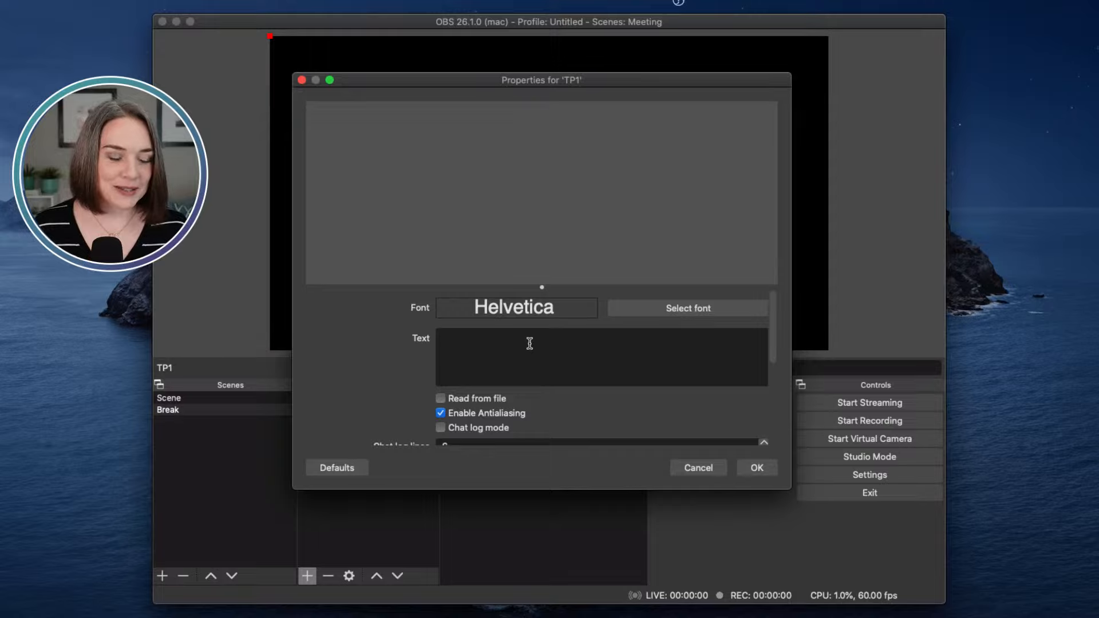
{"action": "type", "text": "Tu"}
{"action": "key", "text": "BackSpace"}
{"action": "type", "text": "i"}
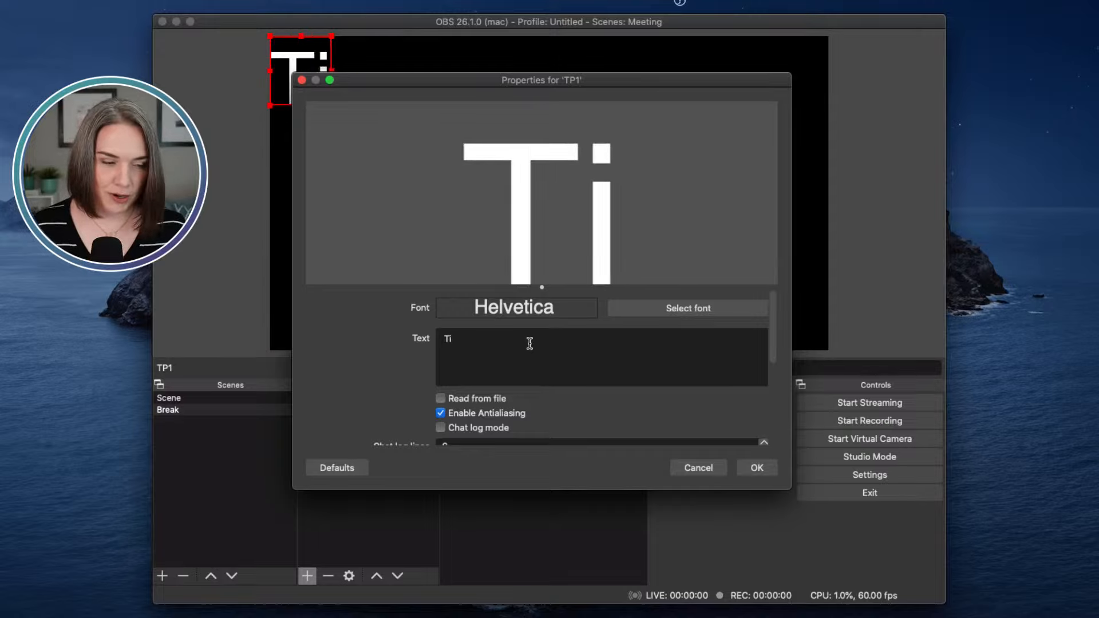
{"action": "type", "text": "mer"}
{"action": "left_click", "coordinate": [667, 312]}
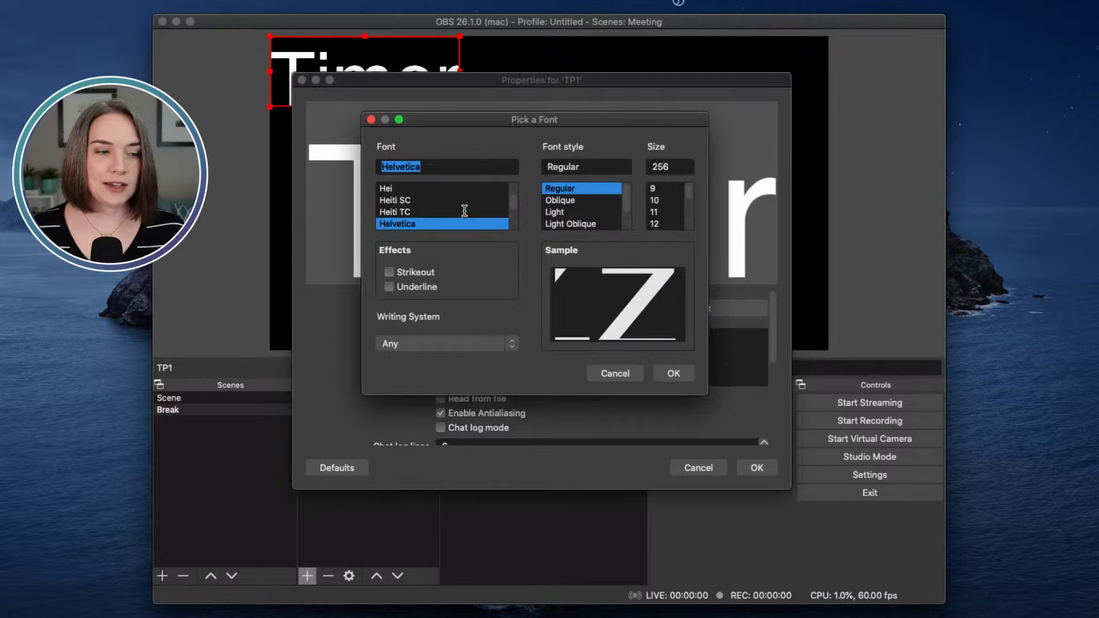
{"action": "left_click", "coordinate": [554, 213]}
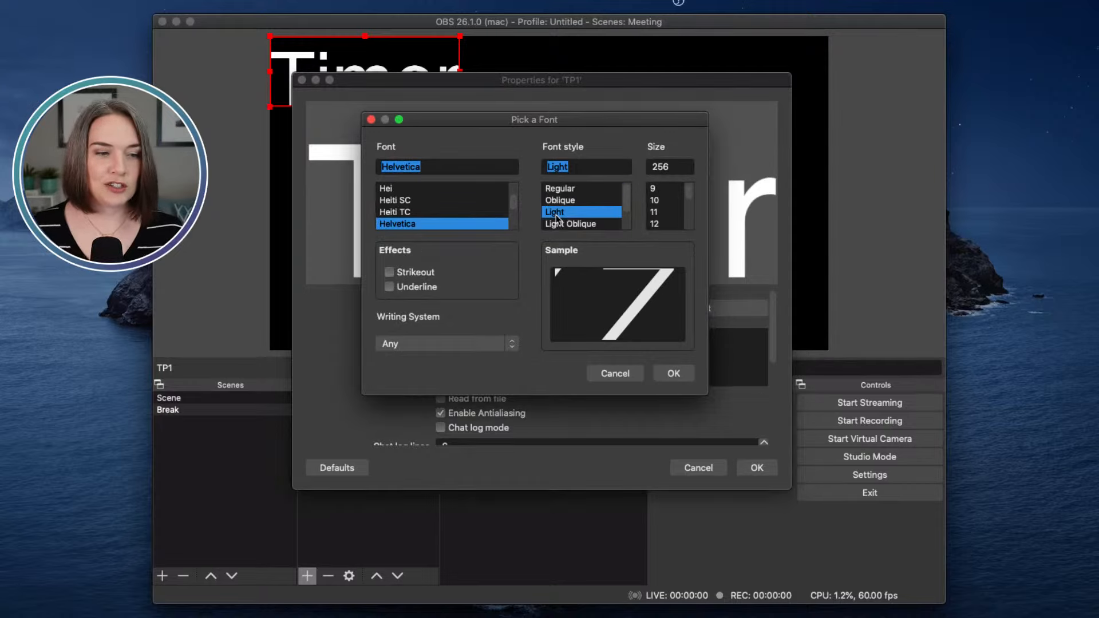
{"action": "left_click", "coordinate": [669, 169]}
{"action": "type", "text": "150"}
{"action": "key", "text": "Return"}
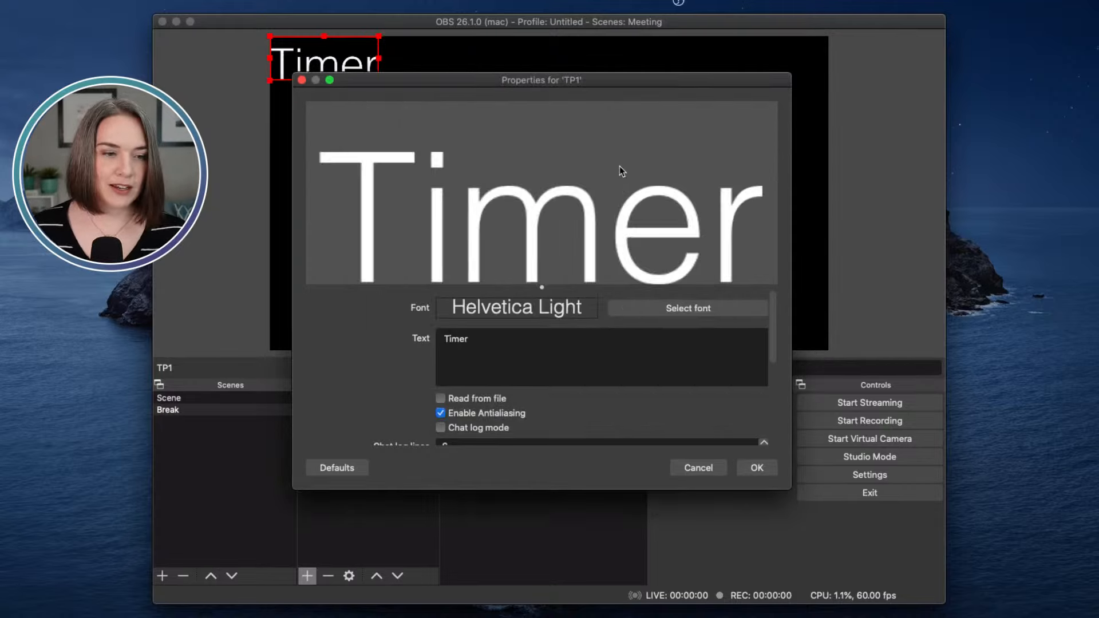
Step: Confirm the TP1 settings and drag the Timer text to the canvas centre
{"action": "scroll", "coordinate": [694, 359], "scroll_direction": "down", "scroll_amount": 5}
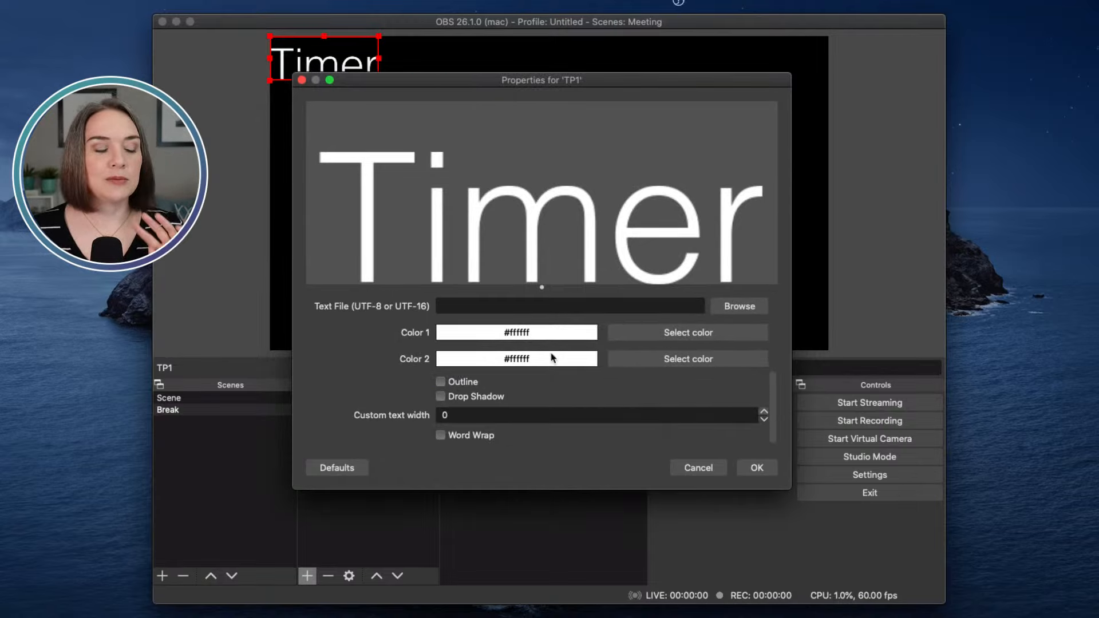
{"action": "scroll", "coordinate": [552, 358], "scroll_direction": "down", "scroll_amount": 1}
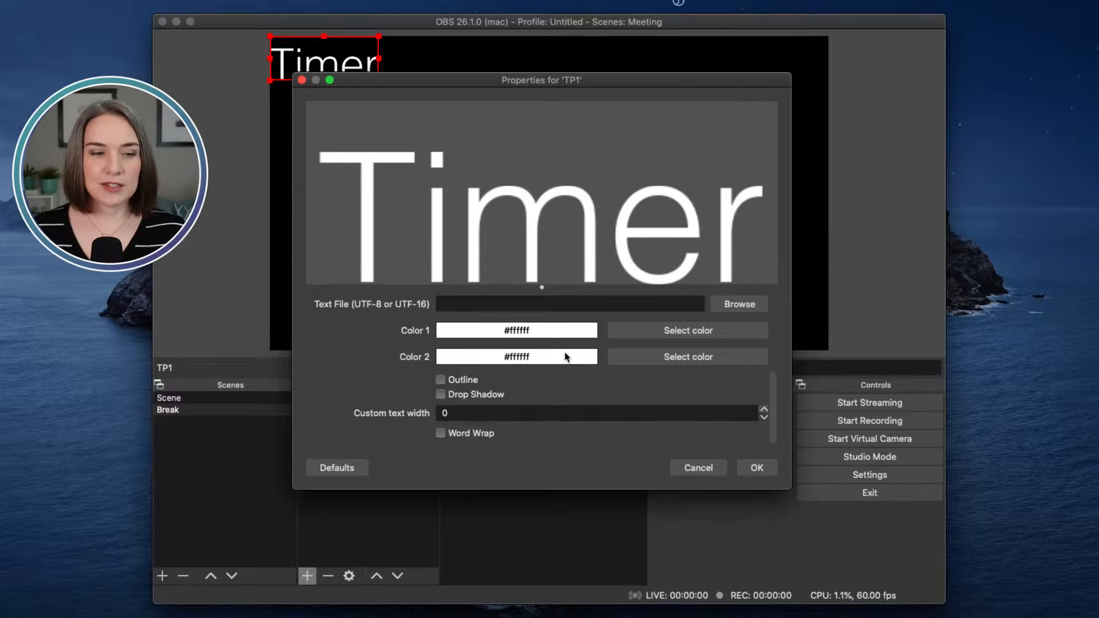
{"action": "scroll", "coordinate": [572, 359], "scroll_direction": "up", "scroll_amount": 3}
{"action": "scroll", "coordinate": [576, 355], "scroll_direction": "up", "scroll_amount": 5}
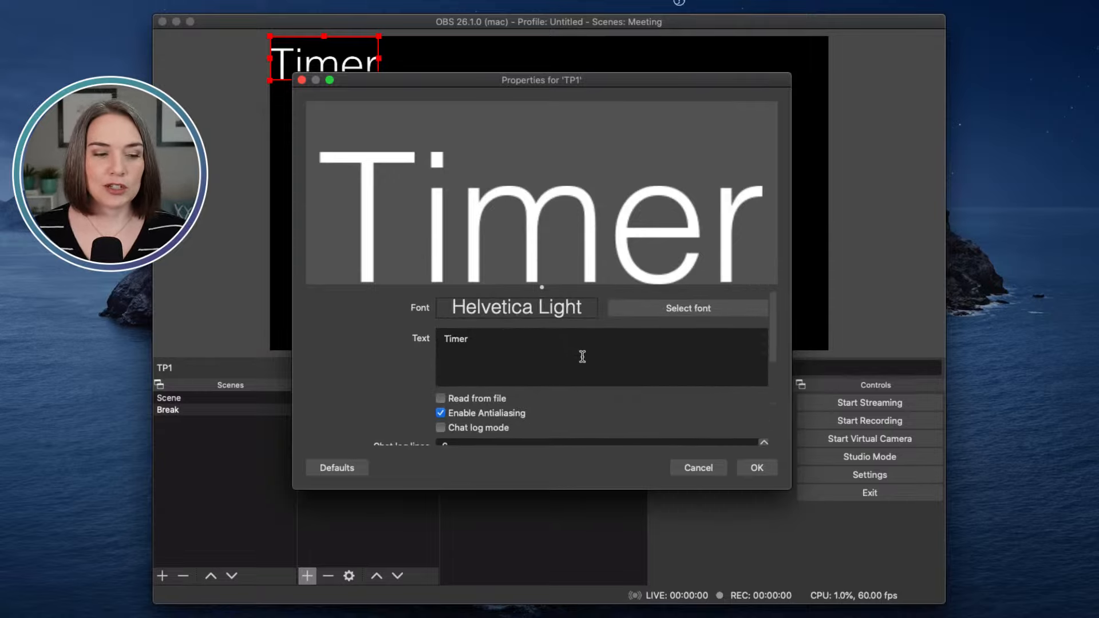
{"action": "left_click", "coordinate": [757, 467]}
{"action": "left_click_drag", "start_coordinate": [340, 69], "coordinate": [581, 189]}
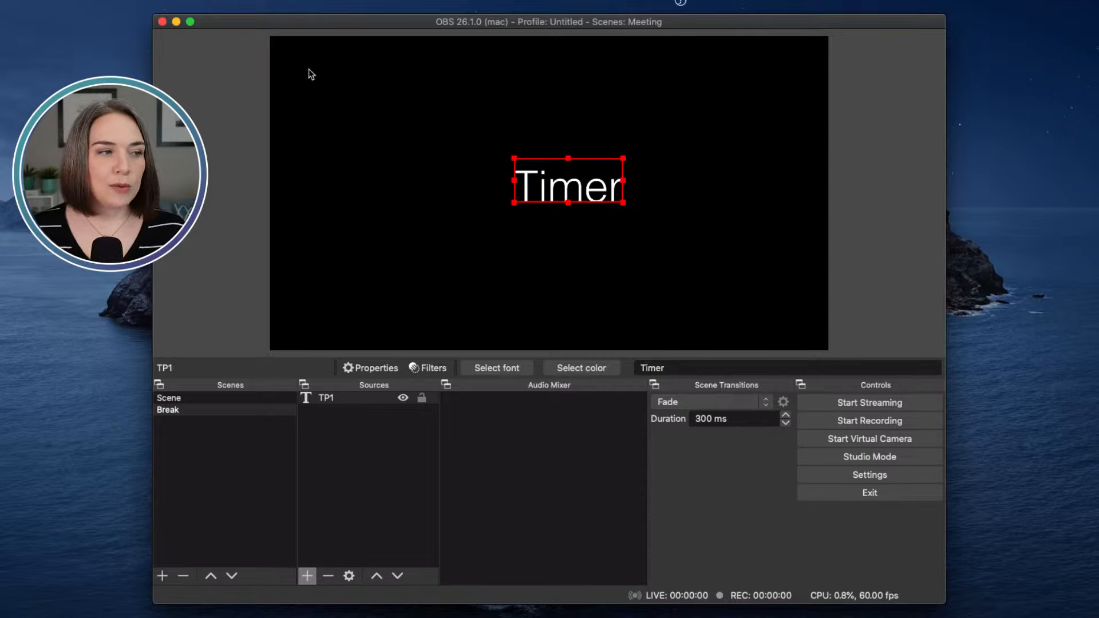
Step: Open the Scripts manager and load countdown.lua from the scripts folder
{"action": "left_click", "coordinate": [137, 7]}
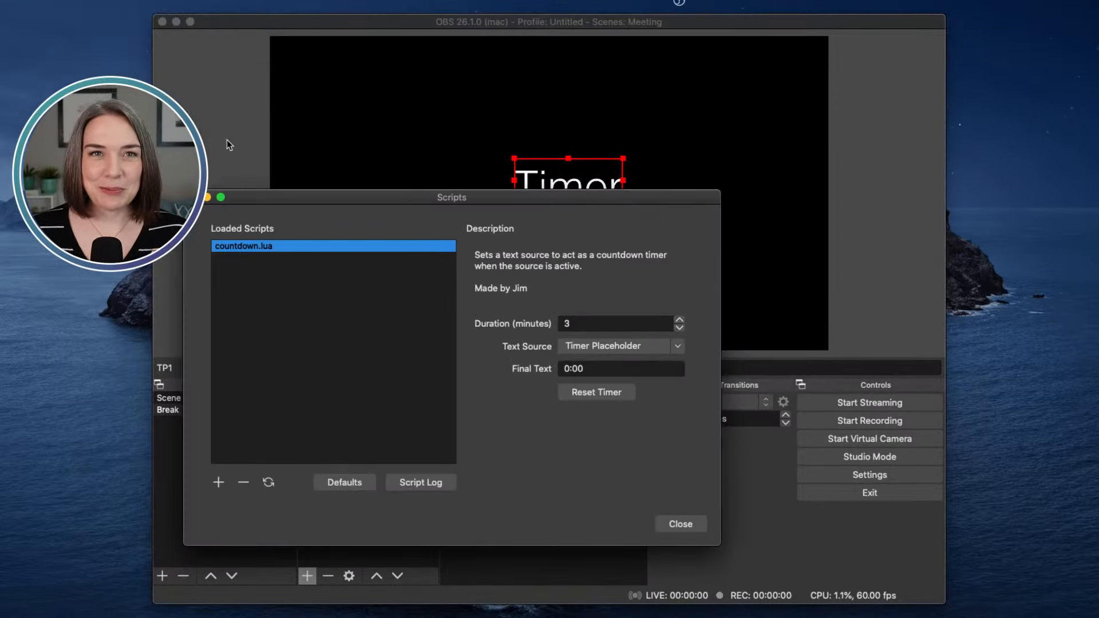
{"action": "left_click_drag", "start_coordinate": [477, 198], "coordinate": [494, 182]}
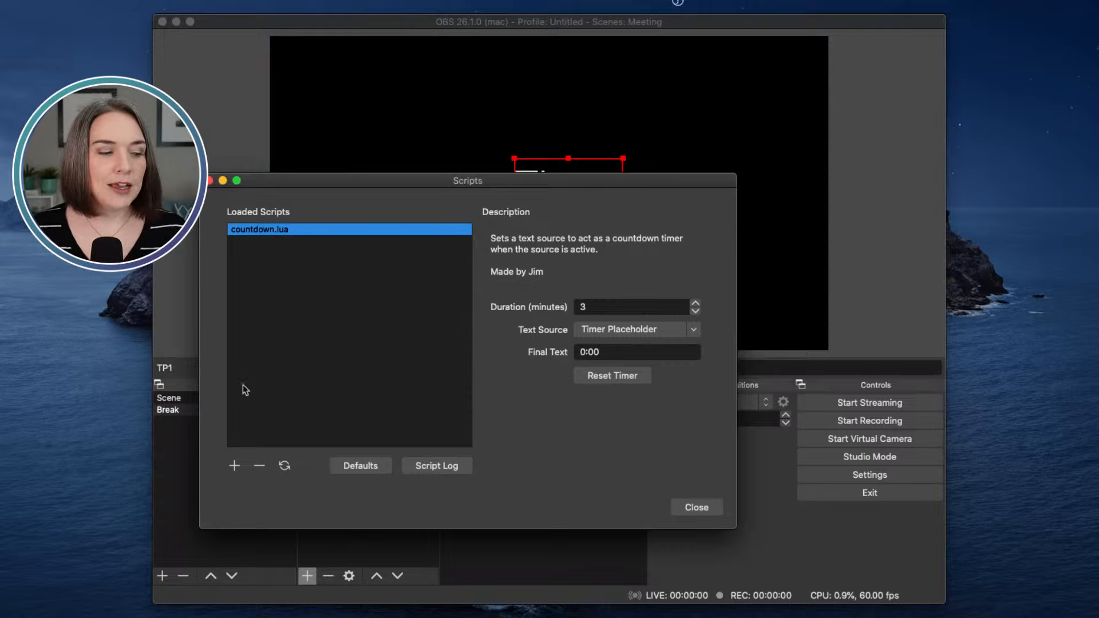
{"action": "left_click", "coordinate": [234, 465]}
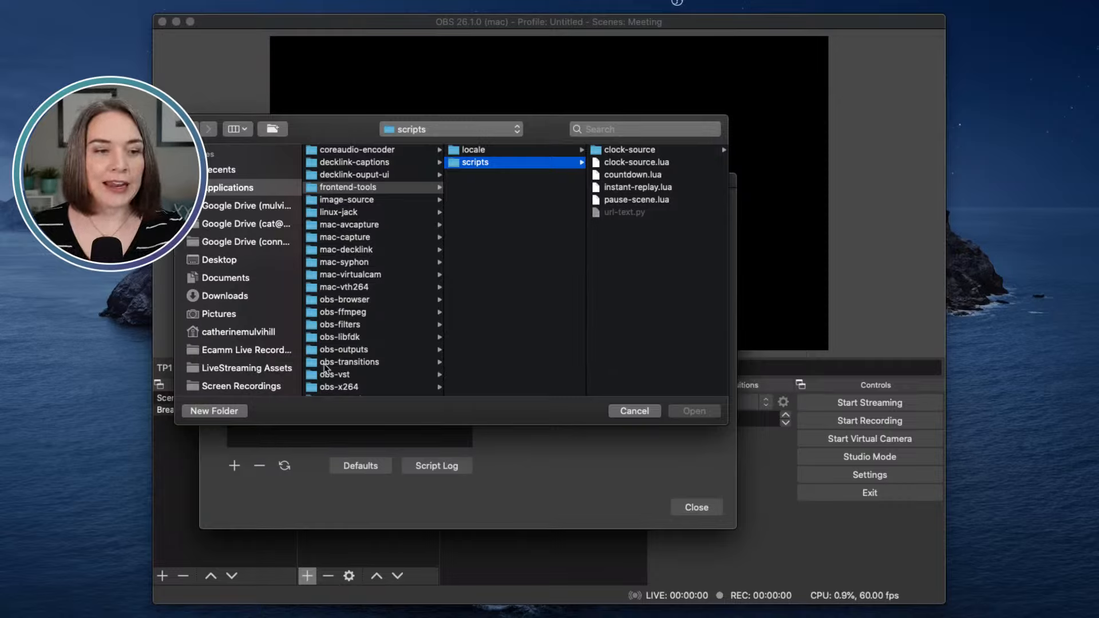
{"action": "left_click", "coordinate": [631, 175]}
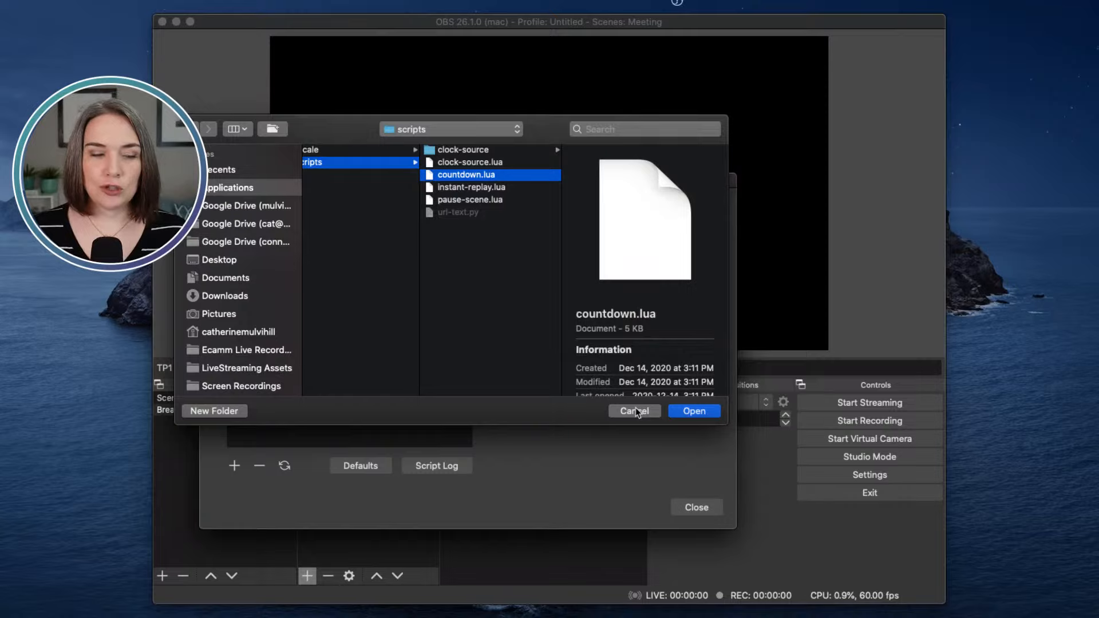
{"action": "key", "text": "Return"}
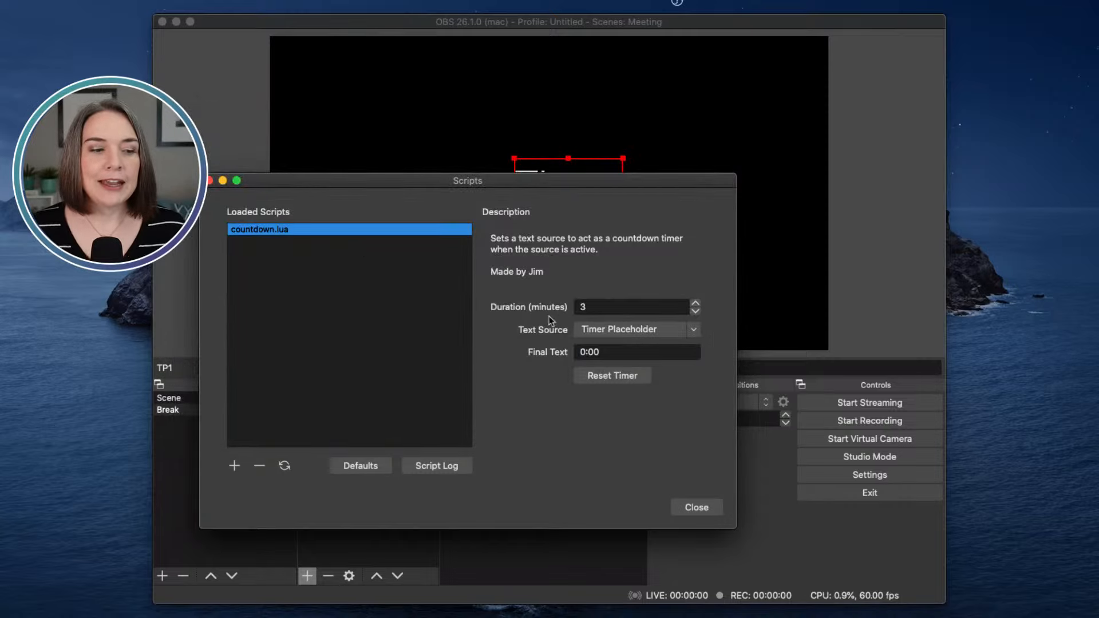
Step: Set the countdown script to 1 minute driving TP1, and uncover the preview
{"action": "double_click", "coordinate": [596, 306]}
{"action": "type", "text": "1"}
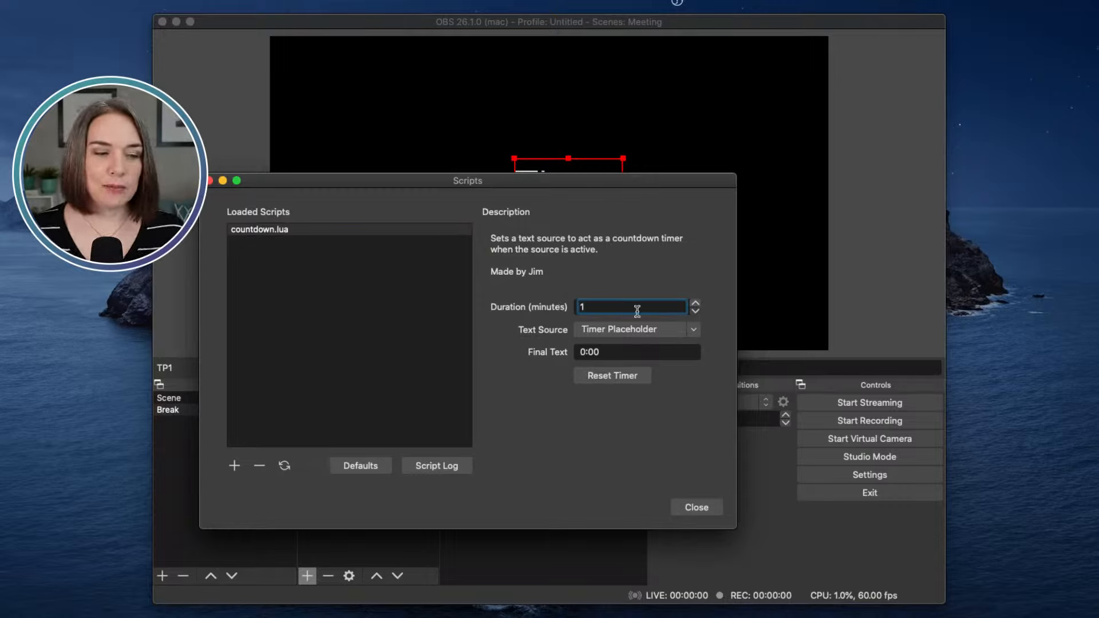
{"action": "left_click", "coordinate": [693, 330]}
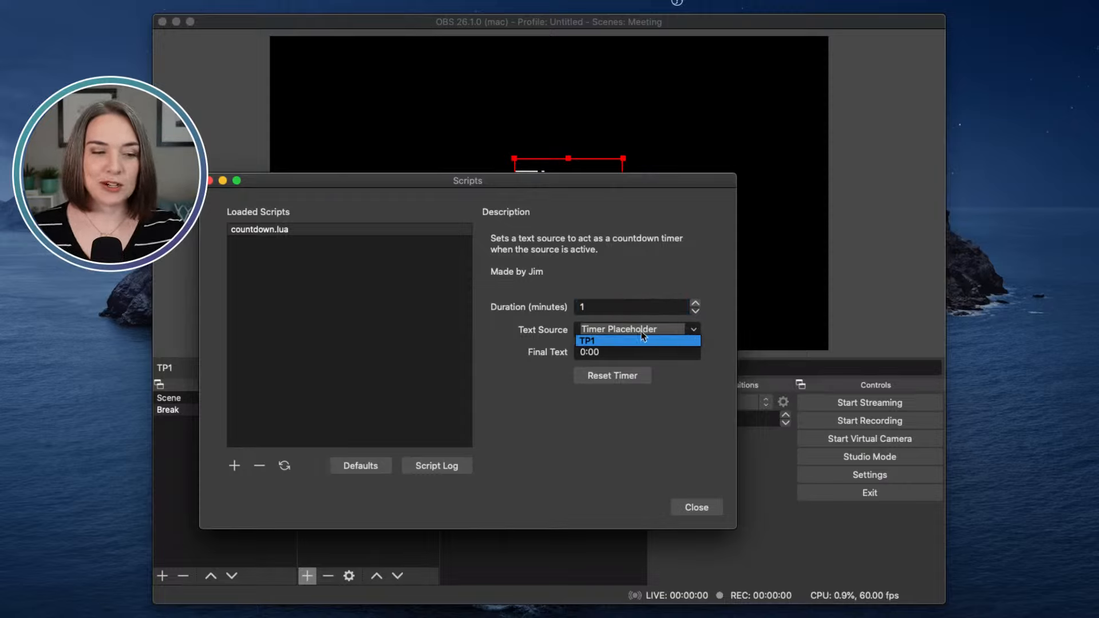
{"action": "left_click", "coordinate": [593, 342]}
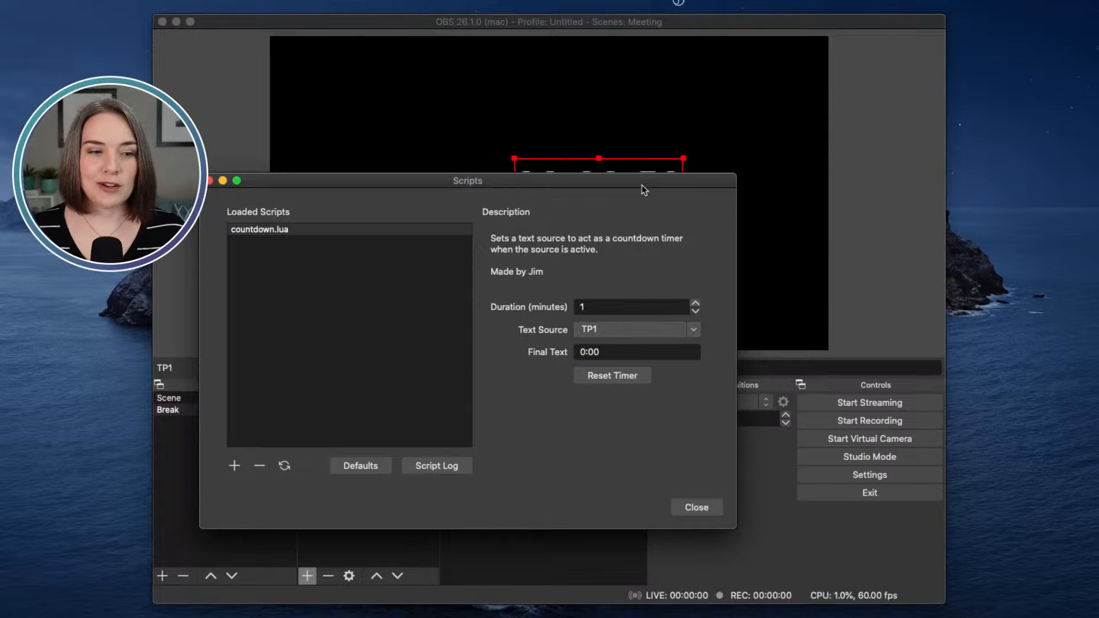
{"action": "left_click_drag", "start_coordinate": [641, 185], "coordinate": [645, 220]}
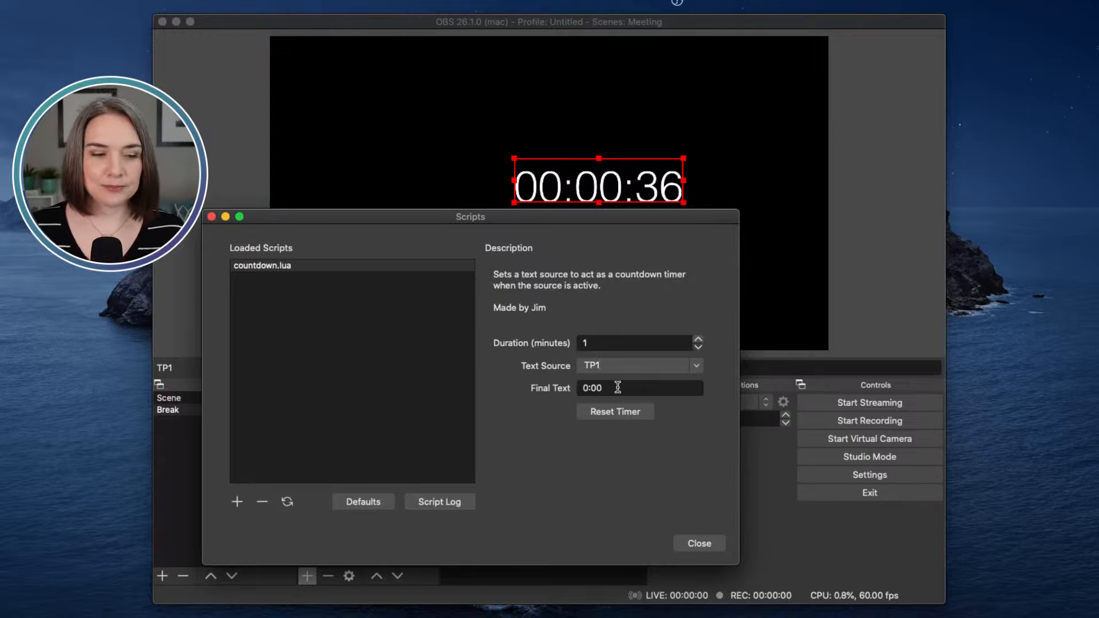
Step: Close the script settings and crop TP1's left edge to remove the leading zeros
{"action": "left_click", "coordinate": [703, 543]}
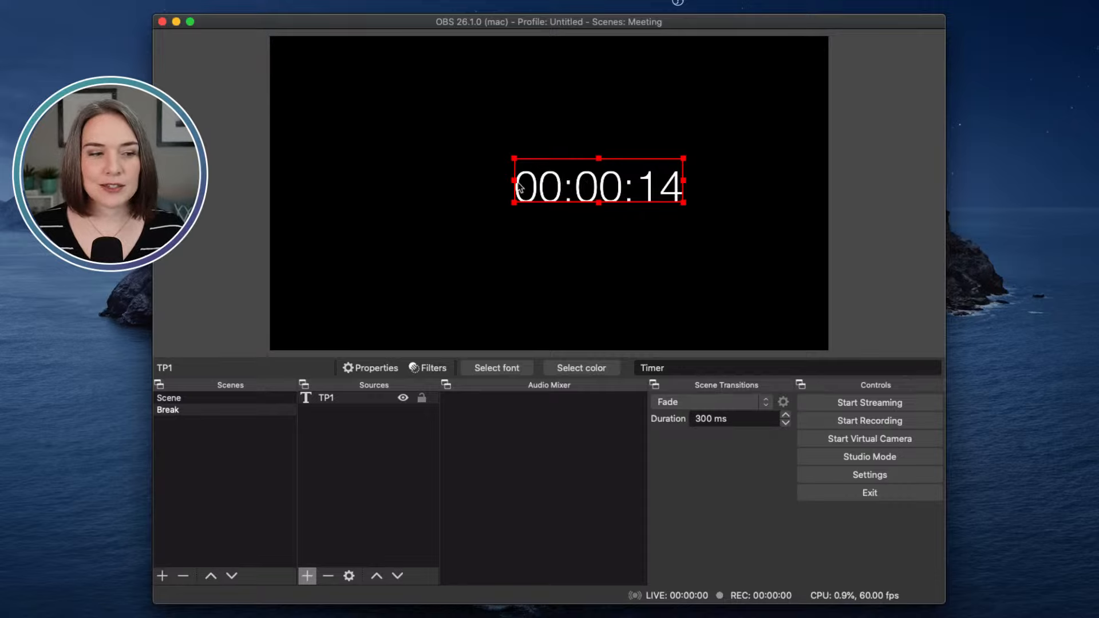
{"action": "left_click_drag", "start_coordinate": [512, 182], "coordinate": [597, 188]}
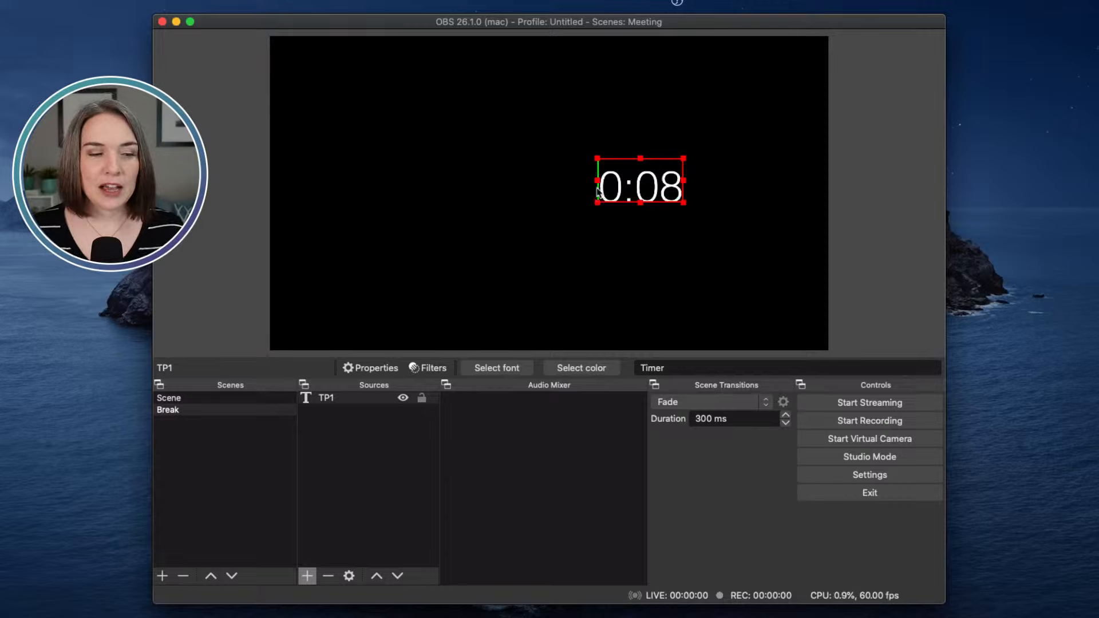
{"action": "left_click", "coordinate": [723, 167]}
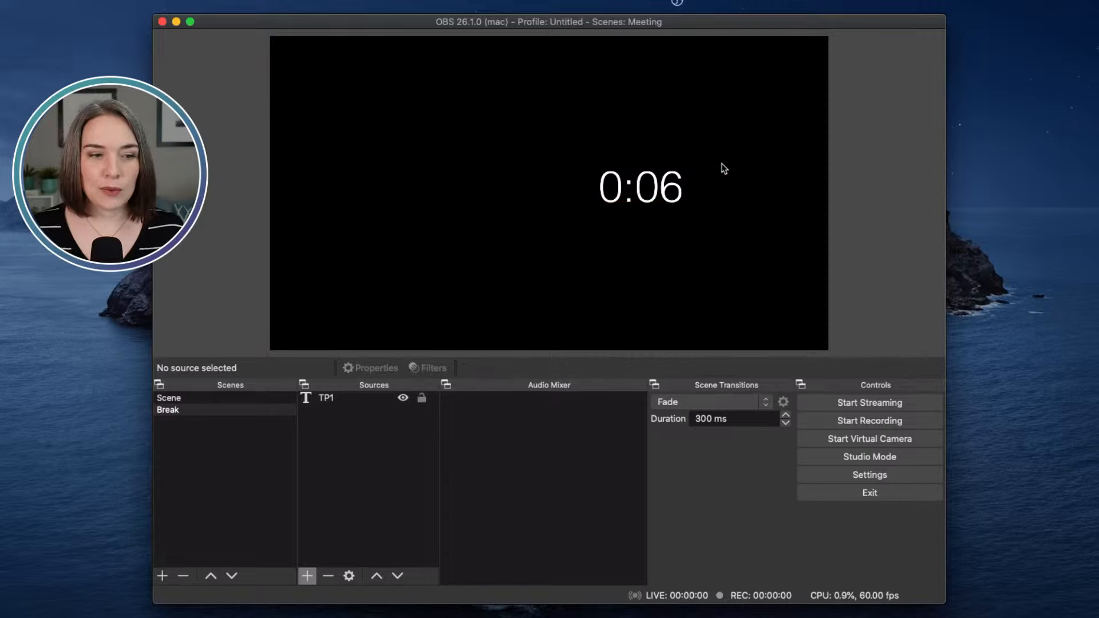
{"action": "left_click", "coordinate": [603, 190]}
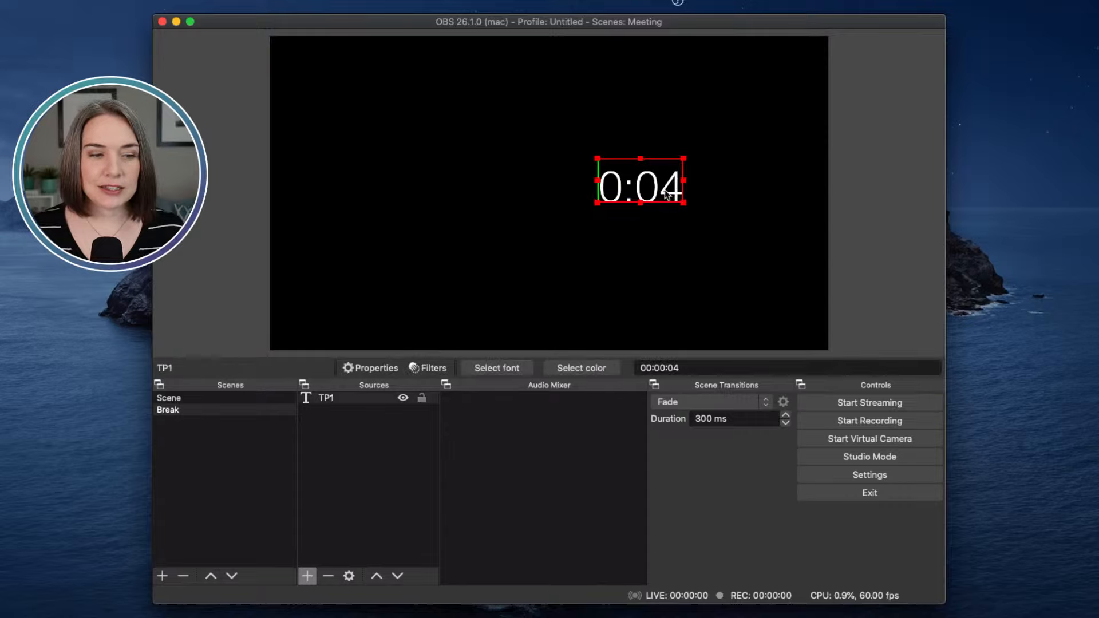
{"action": "left_click_drag", "start_coordinate": [597, 182], "coordinate": [596, 183]}
{"action": "left_click", "coordinate": [712, 240]}
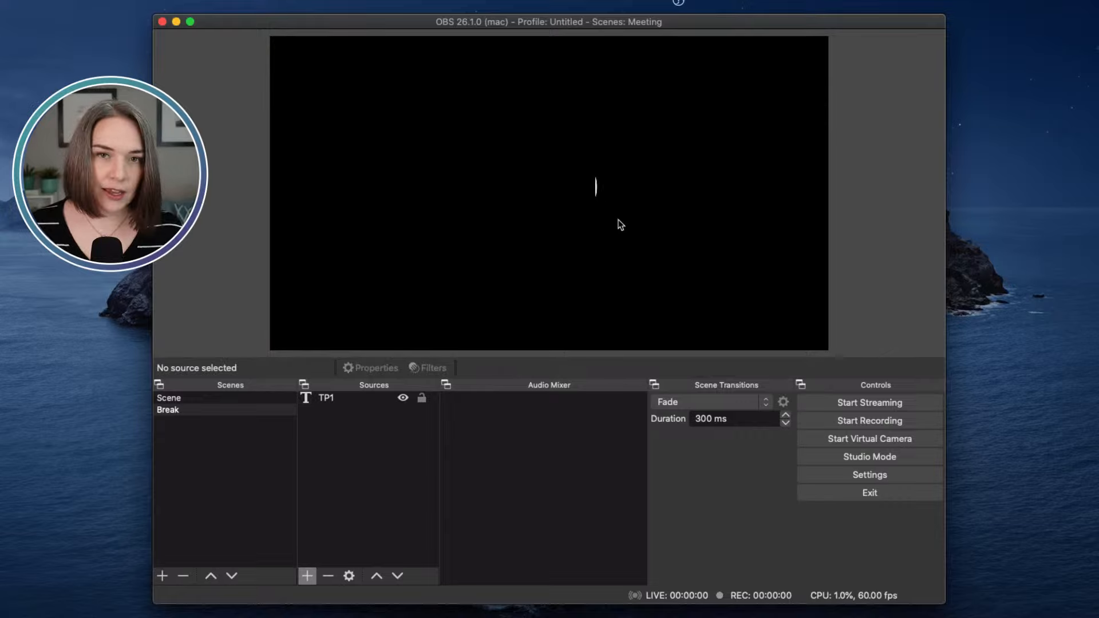
{"action": "left_click", "coordinate": [355, 399]}
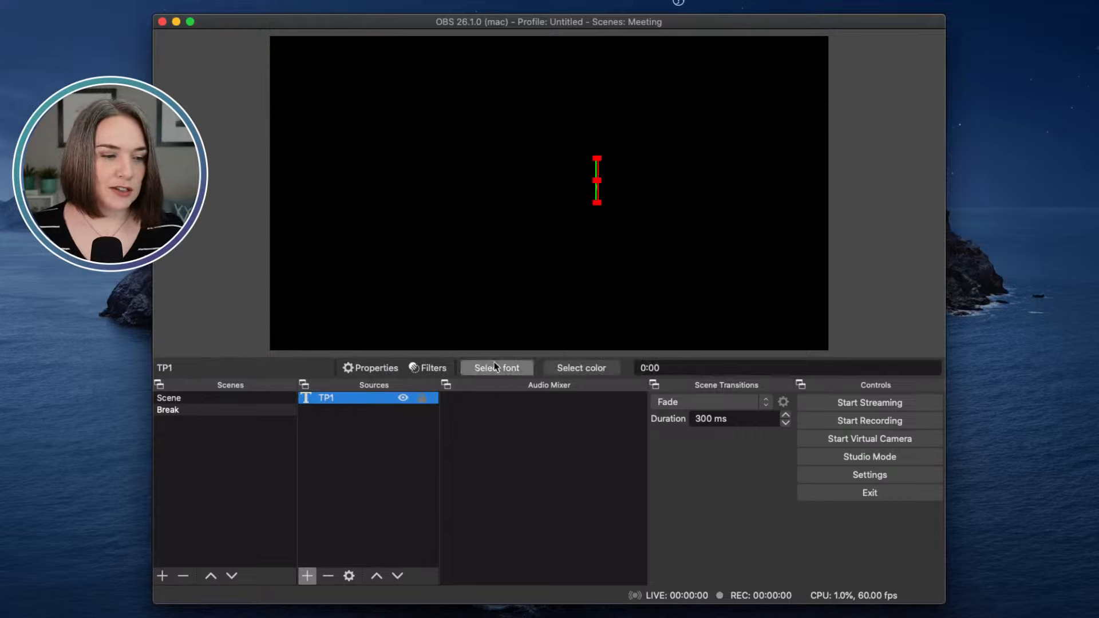
Step: Switch to Scene and back to Break to restart the one-minute countdown
{"action": "left_click", "coordinate": [236, 397]}
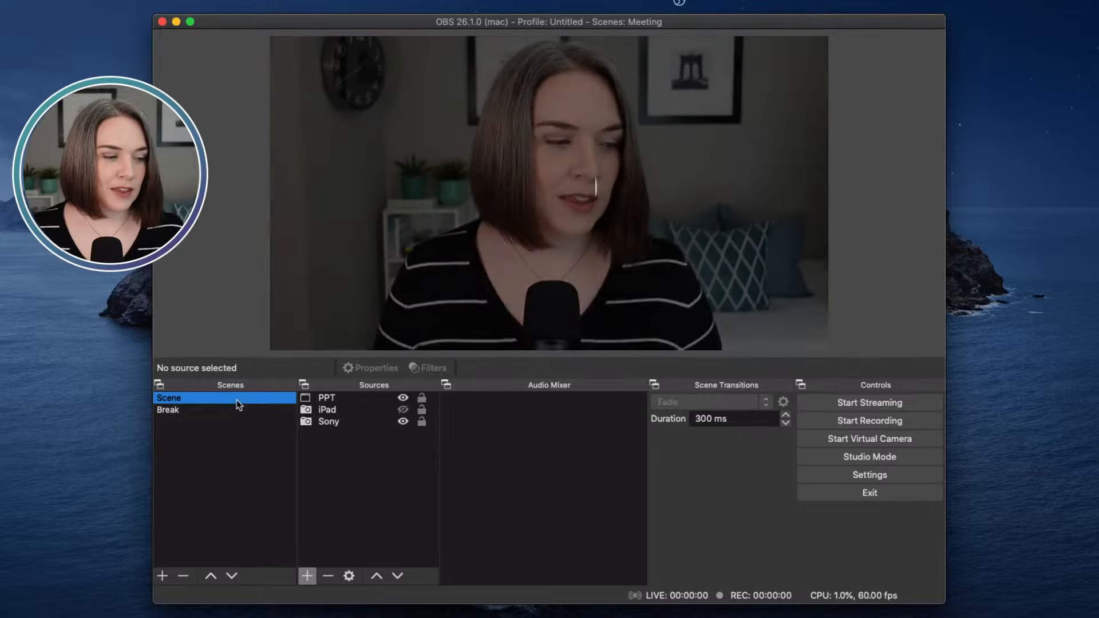
{"action": "left_click", "coordinate": [231, 409]}
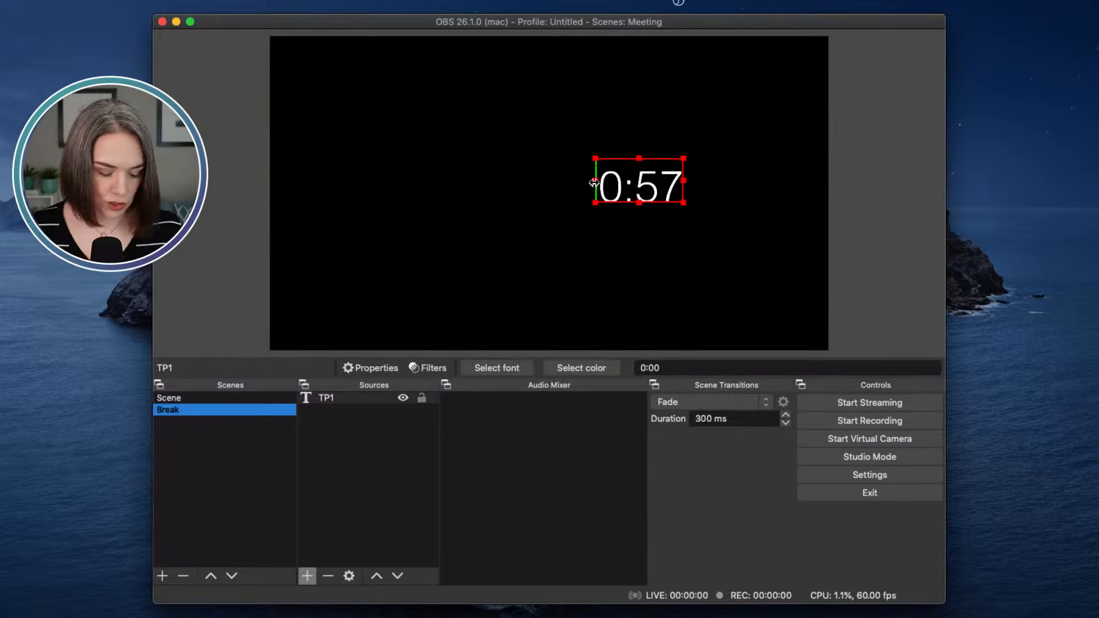
{"action": "left_click", "coordinate": [728, 185]}
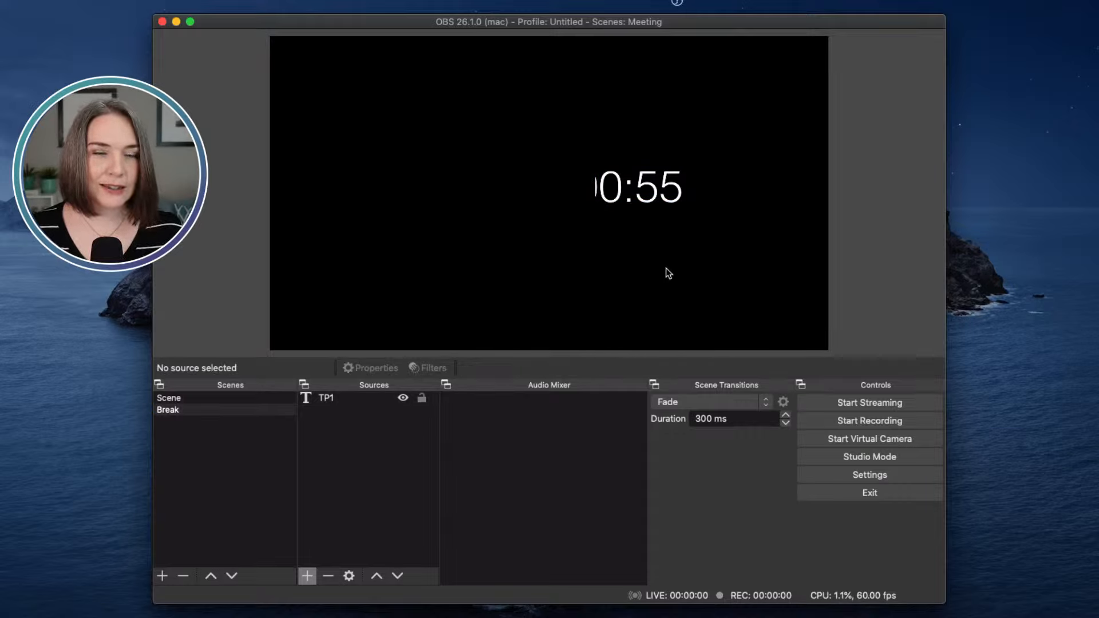
Step: Fine-tune TP1's left crop and move the timer to the canvas centre
{"action": "left_click", "coordinate": [594, 184]}
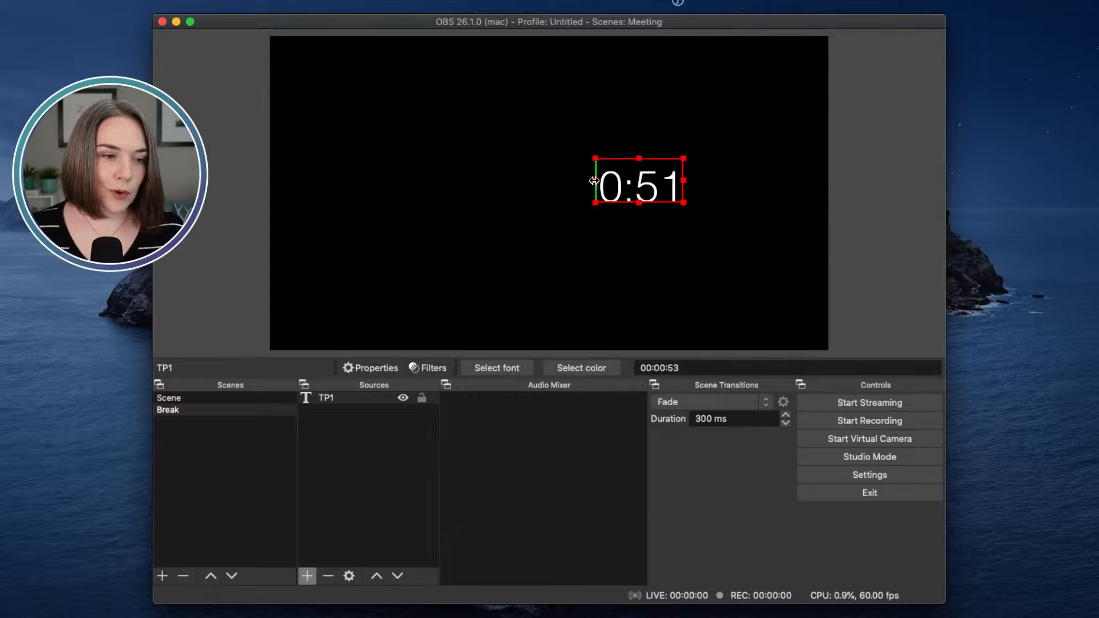
{"action": "left_click_drag", "start_coordinate": [594, 181], "coordinate": [596, 181]}
{"action": "left_click", "coordinate": [723, 211]}
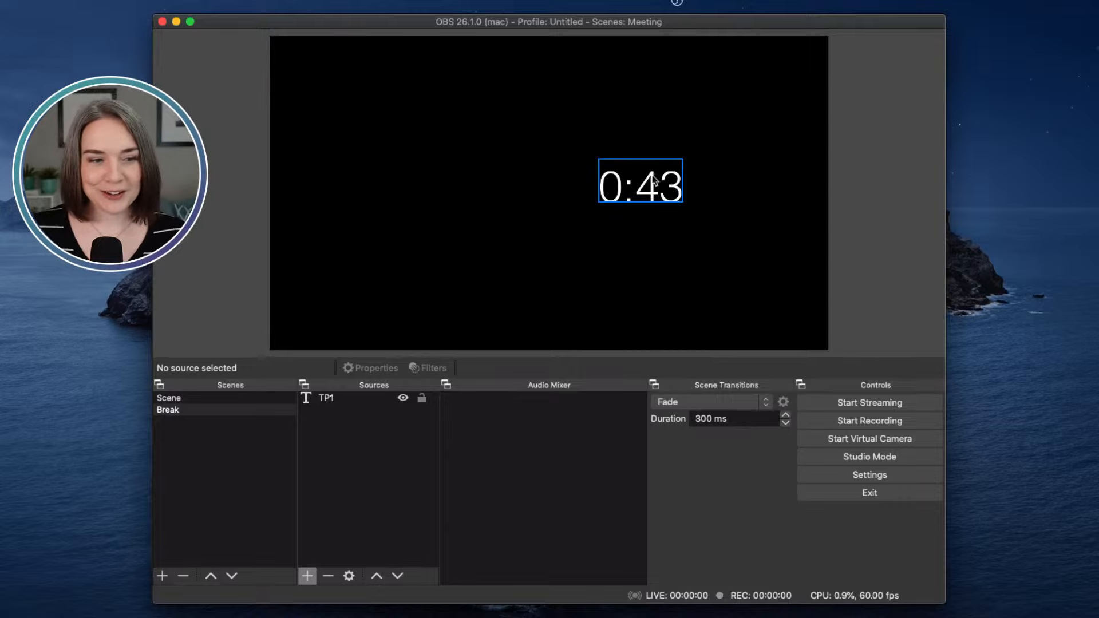
{"action": "left_click_drag", "start_coordinate": [652, 188], "coordinate": [578, 223]}
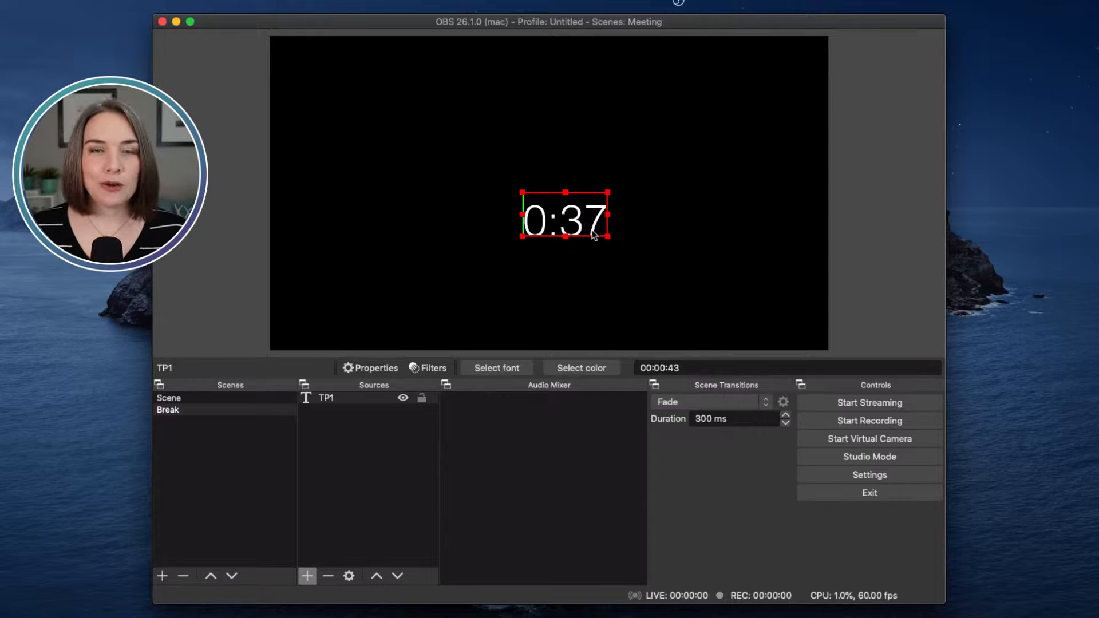
Step: Change TP1's font to GungSeo
{"action": "double_click", "coordinate": [332, 400]}
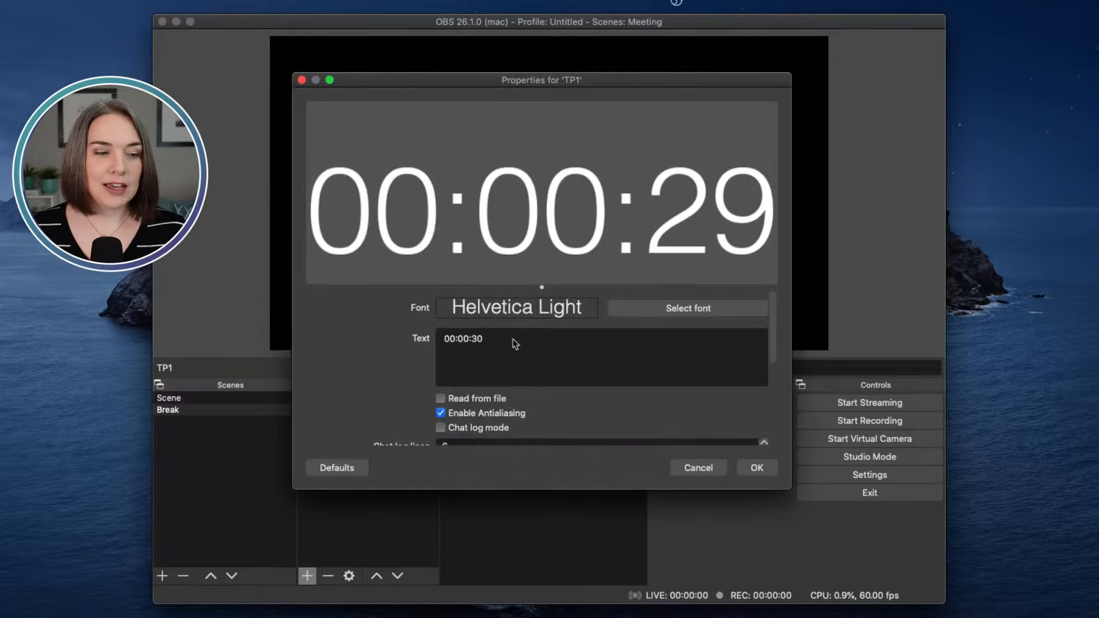
{"action": "left_click", "coordinate": [629, 308]}
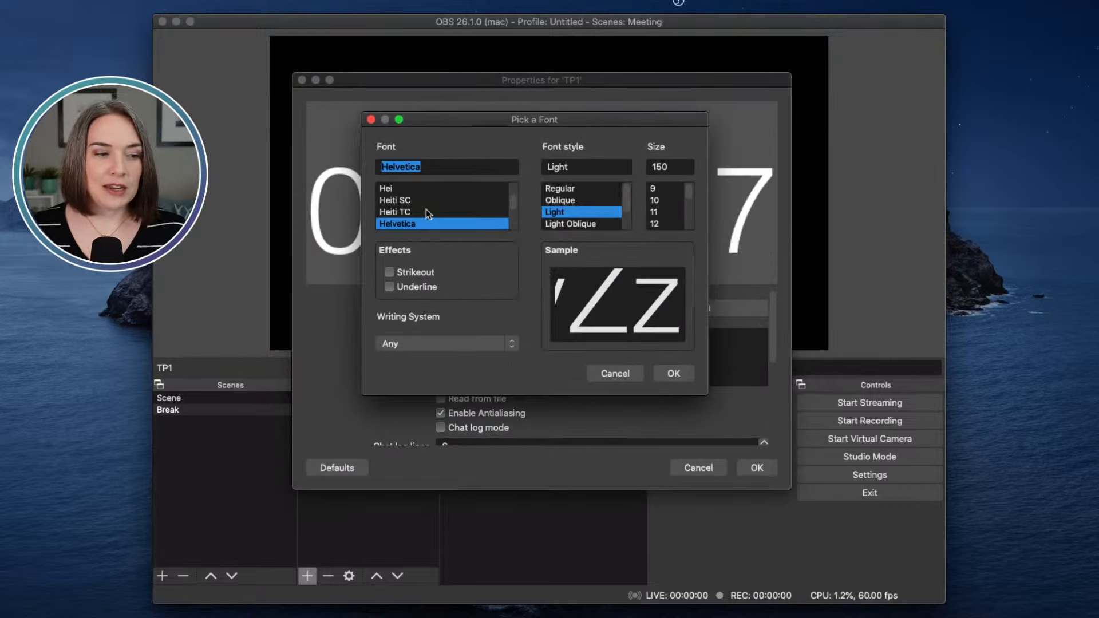
{"action": "scroll", "coordinate": [425, 208], "scroll_direction": "up", "scroll_amount": 3}
{"action": "left_click", "coordinate": [419, 190]}
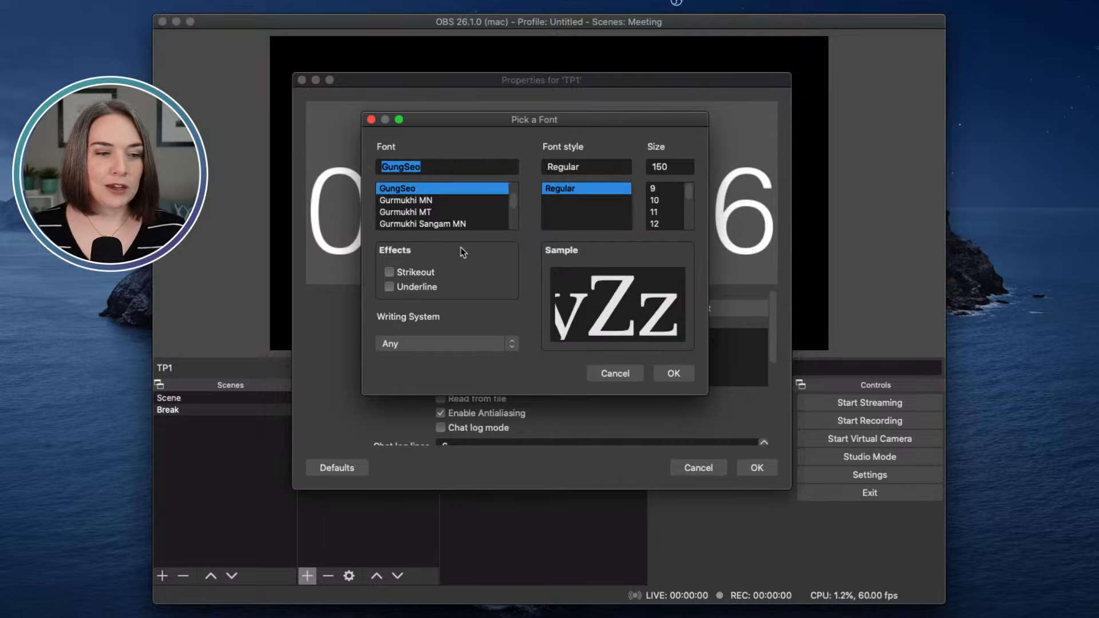
{"action": "left_click", "coordinate": [672, 373]}
{"action": "left_click", "coordinate": [755, 467]}
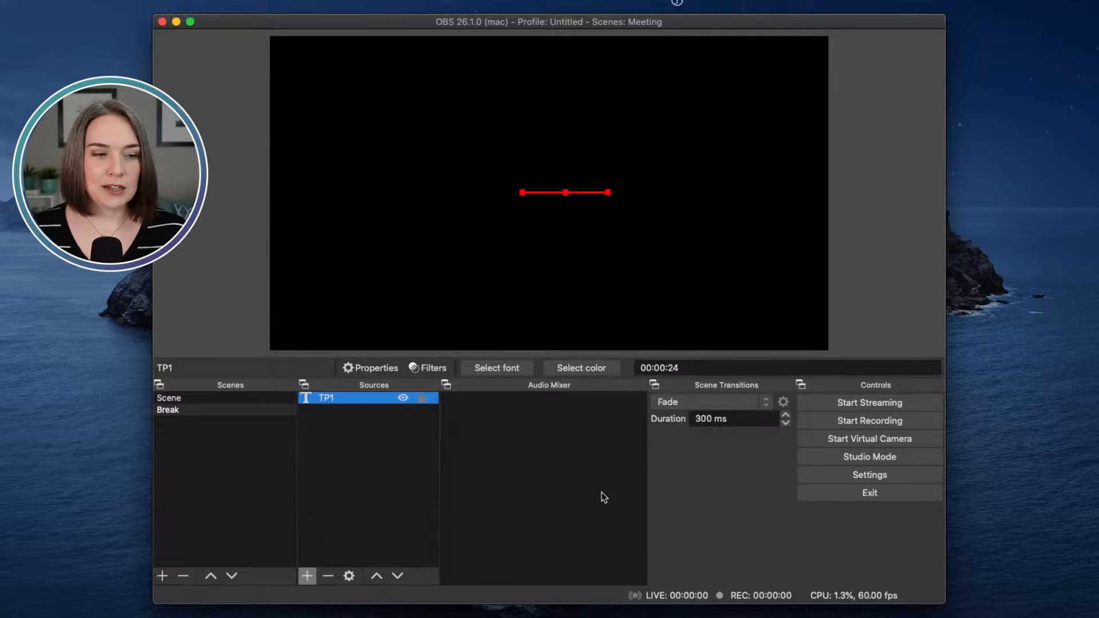
Step: Switch TP1's font to Helvetica Regular so the digits display properly
{"action": "double_click", "coordinate": [335, 398]}
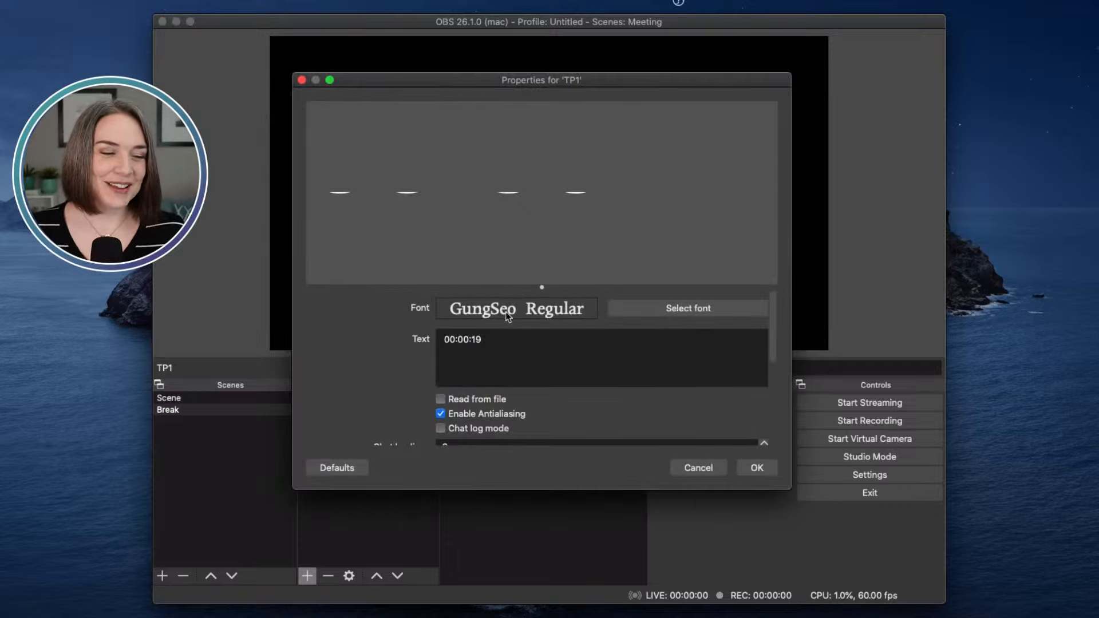
{"action": "left_click", "coordinate": [658, 308]}
{"action": "scroll", "coordinate": [444, 212], "scroll_direction": "down", "scroll_amount": 3}
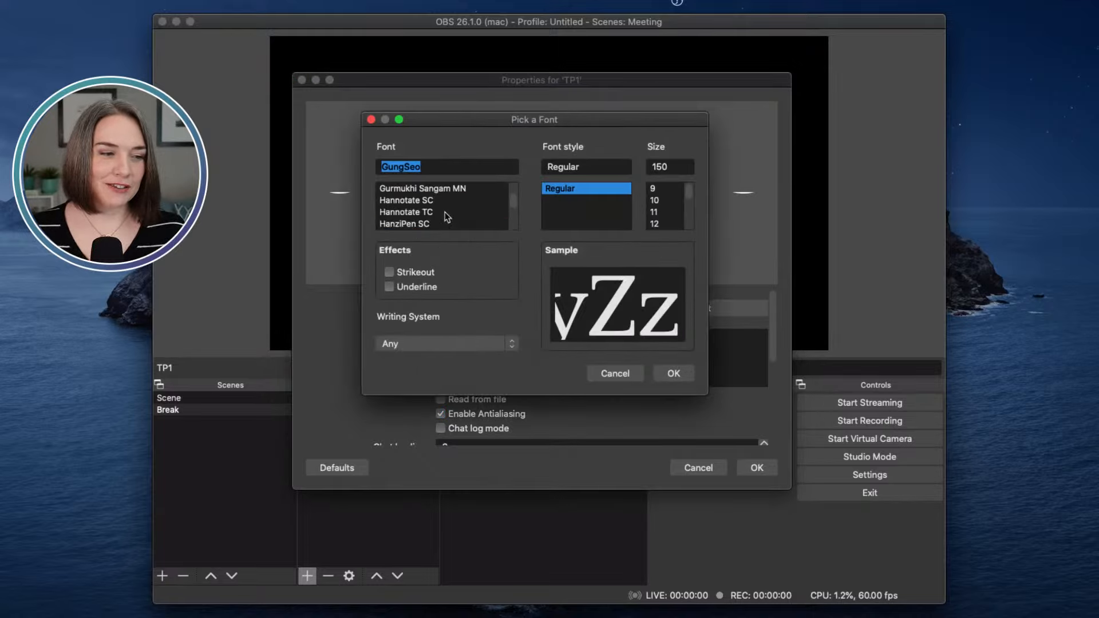
{"action": "scroll", "coordinate": [440, 213], "scroll_direction": "down", "scroll_amount": 2}
{"action": "left_click", "coordinate": [431, 224]}
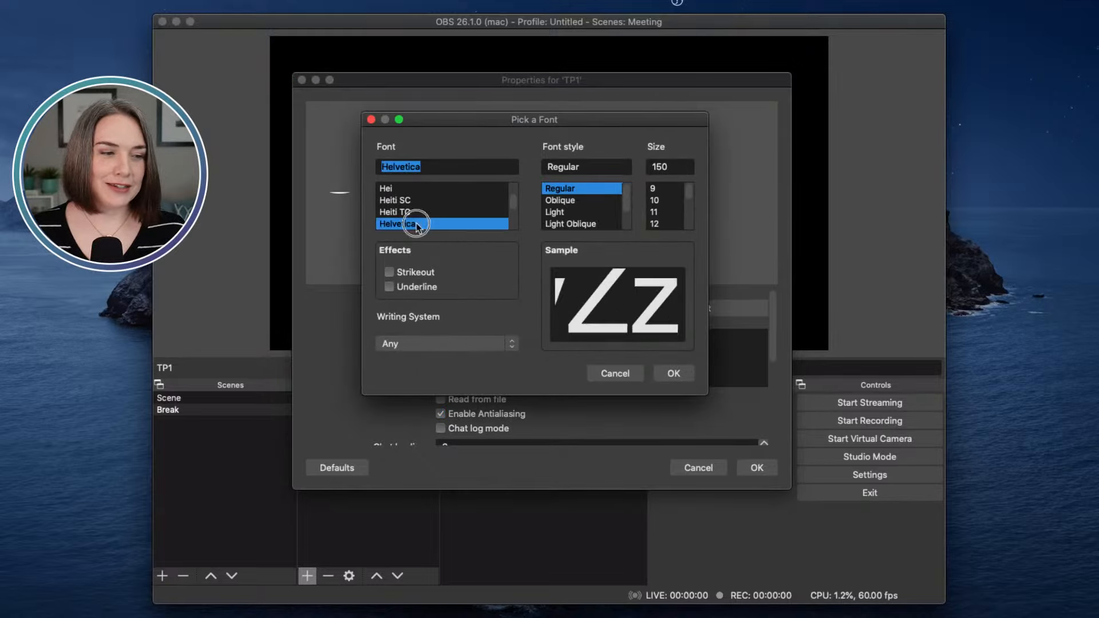
{"action": "left_click", "coordinate": [668, 377]}
{"action": "left_click", "coordinate": [756, 466]}
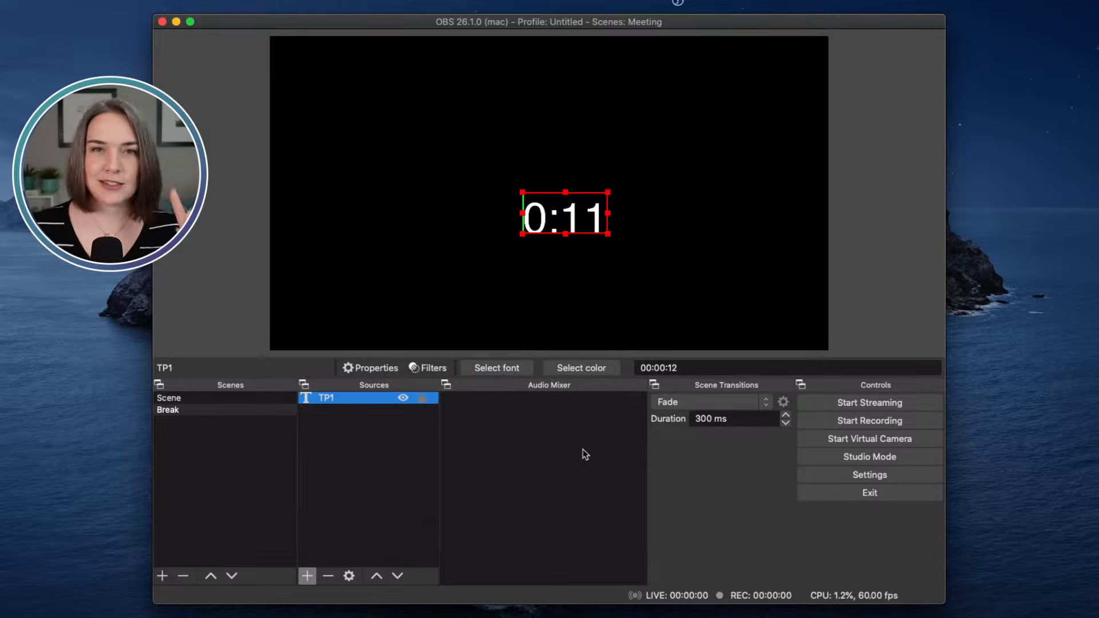